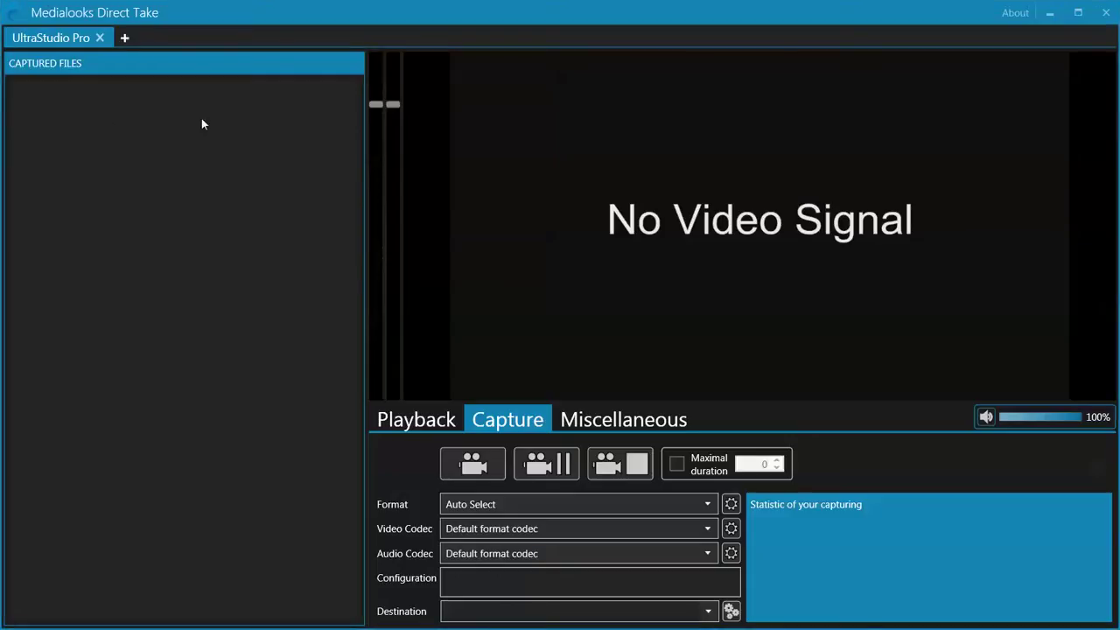
Set the UltraStudio Pro input line to HDMI Video & HDMI Audio and confirm the device settings
left_click(77, 42)
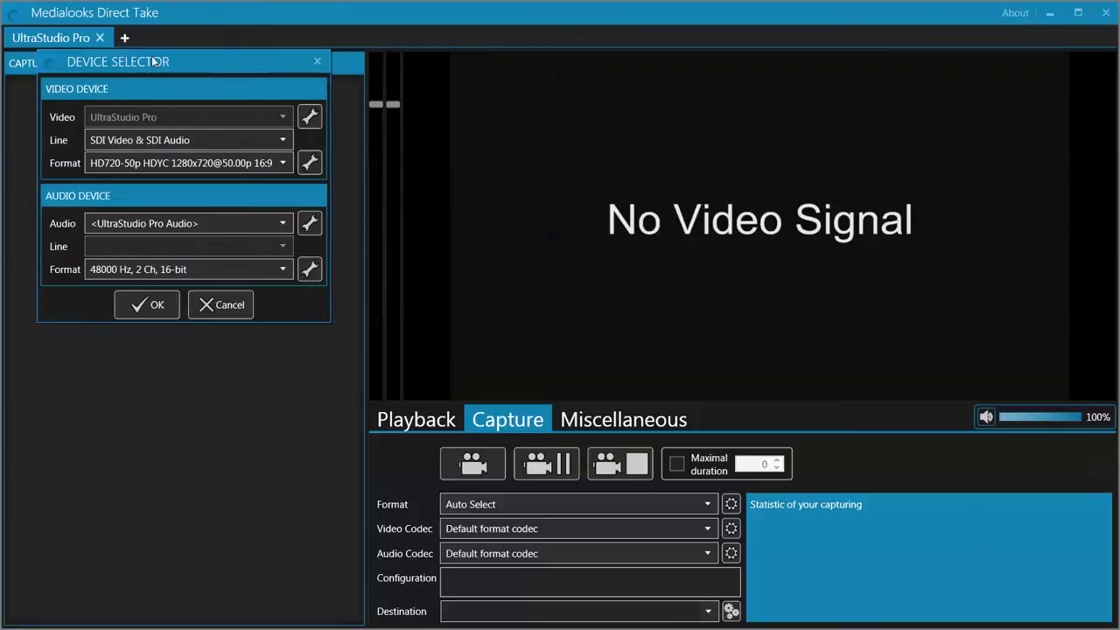
left_click_drag(122, 61, 138, 140)
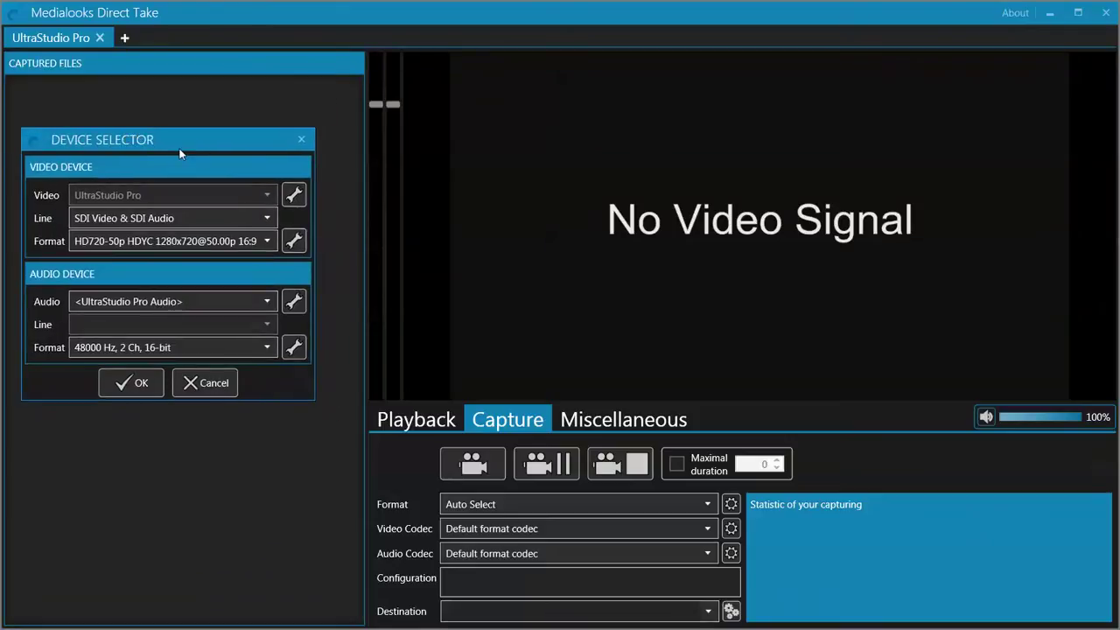
left_click_drag(207, 154, 211, 132)
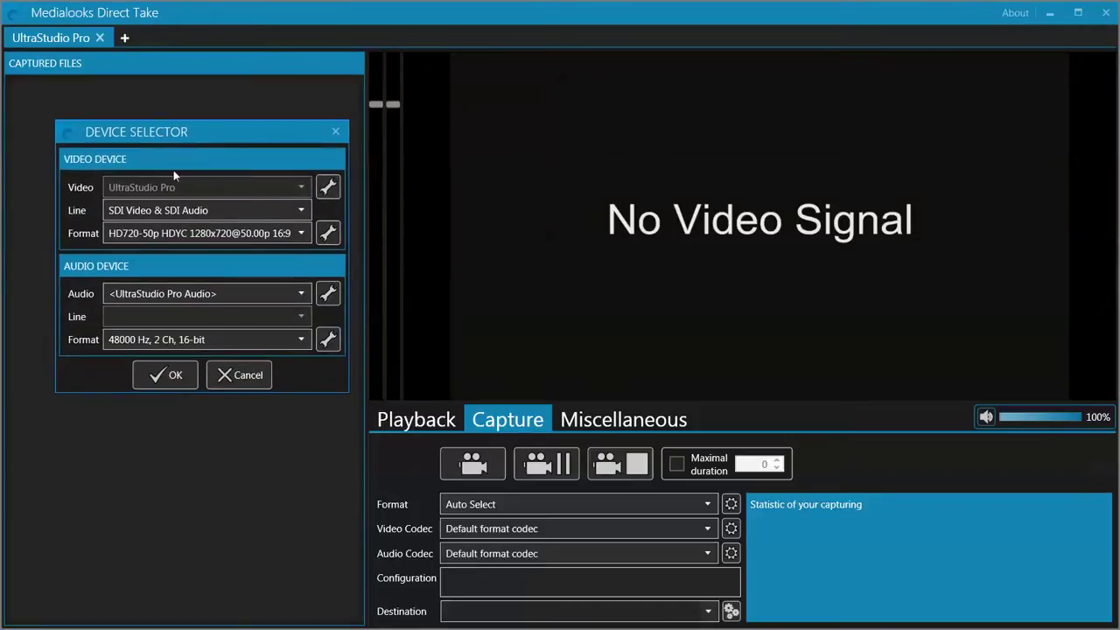
left_click(147, 211)
left_click(140, 286)
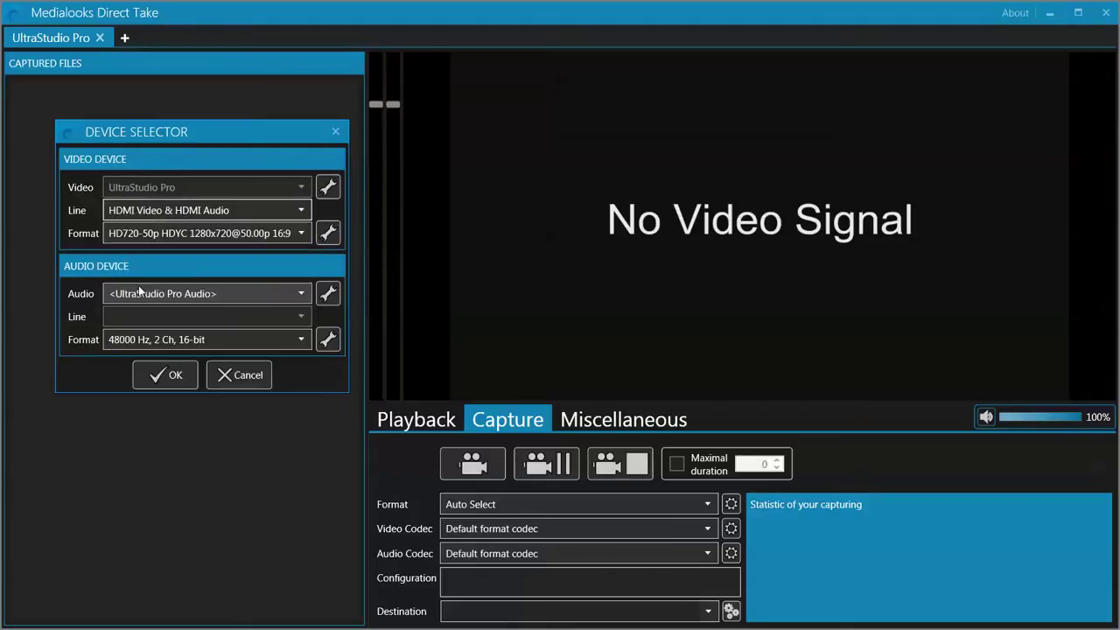
left_click(158, 378)
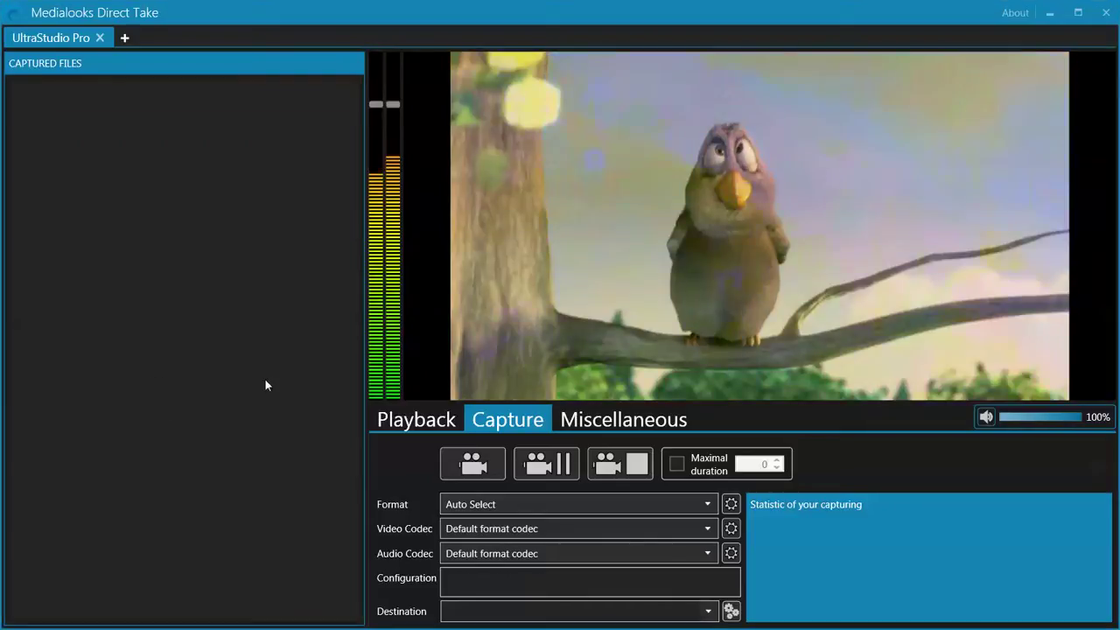
Mute the preview audio and leave the format (Auto Select) and video/audio codecs at their defaults
left_click(984, 417)
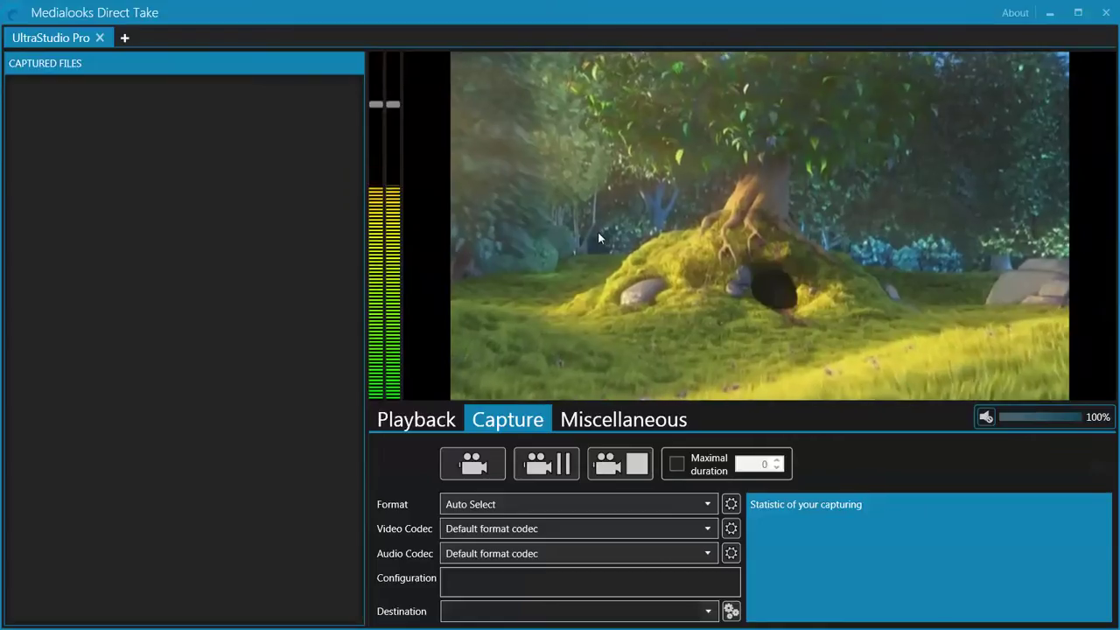
left_click(707, 504)
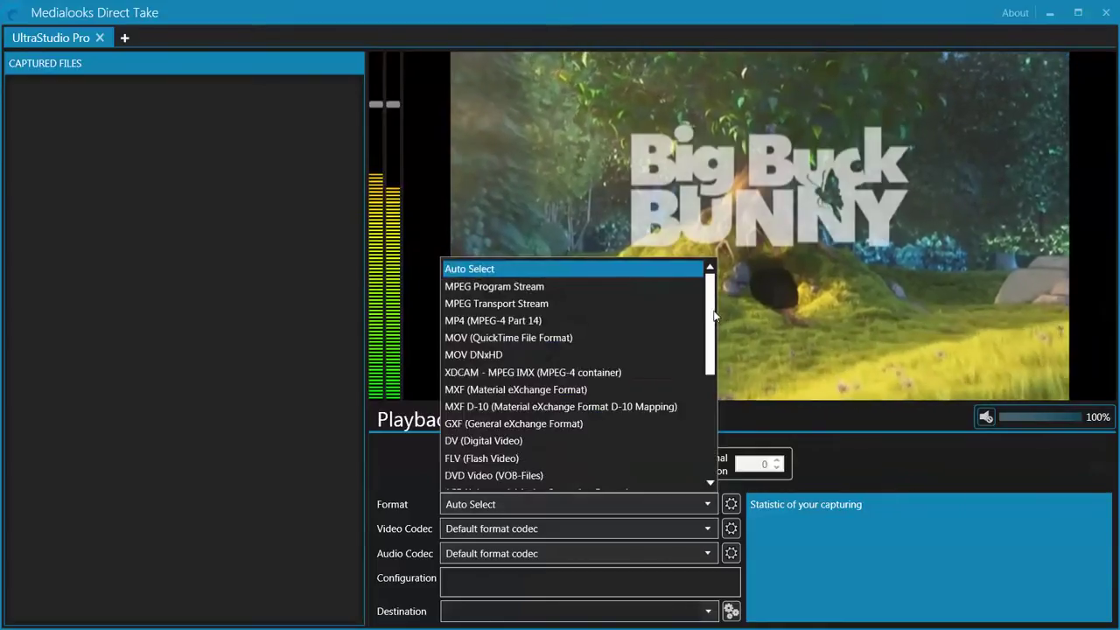
scroll(714, 316, "down", 5)
scroll(713, 317, "up", 5)
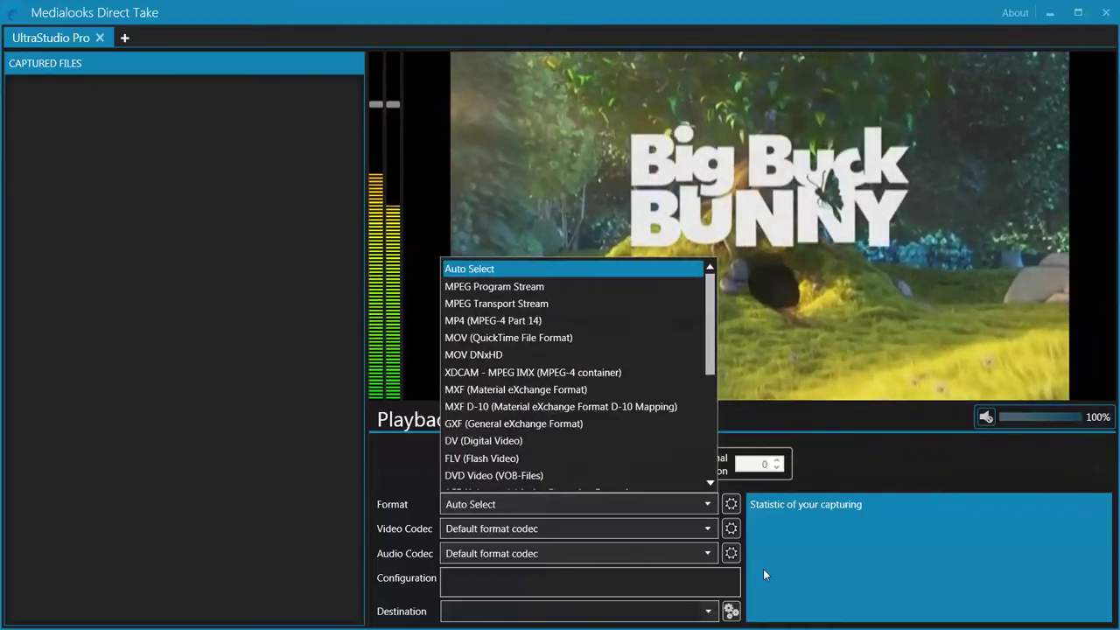
left_click(711, 529)
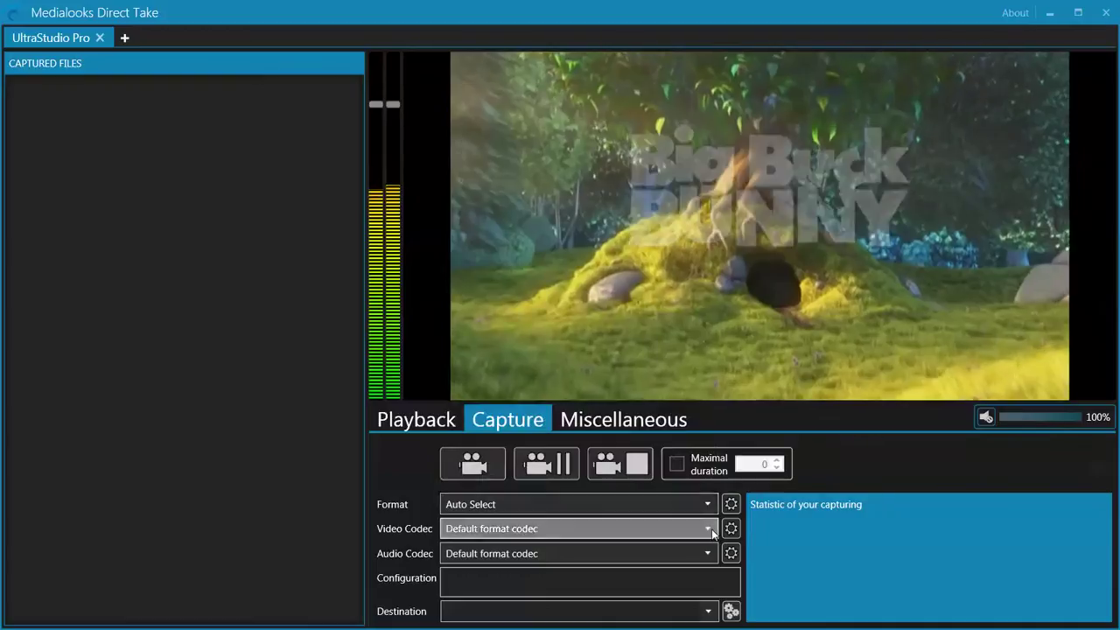
left_click(711, 528)
scroll(709, 367, "down", 2)
scroll(708, 368, "up", 2)
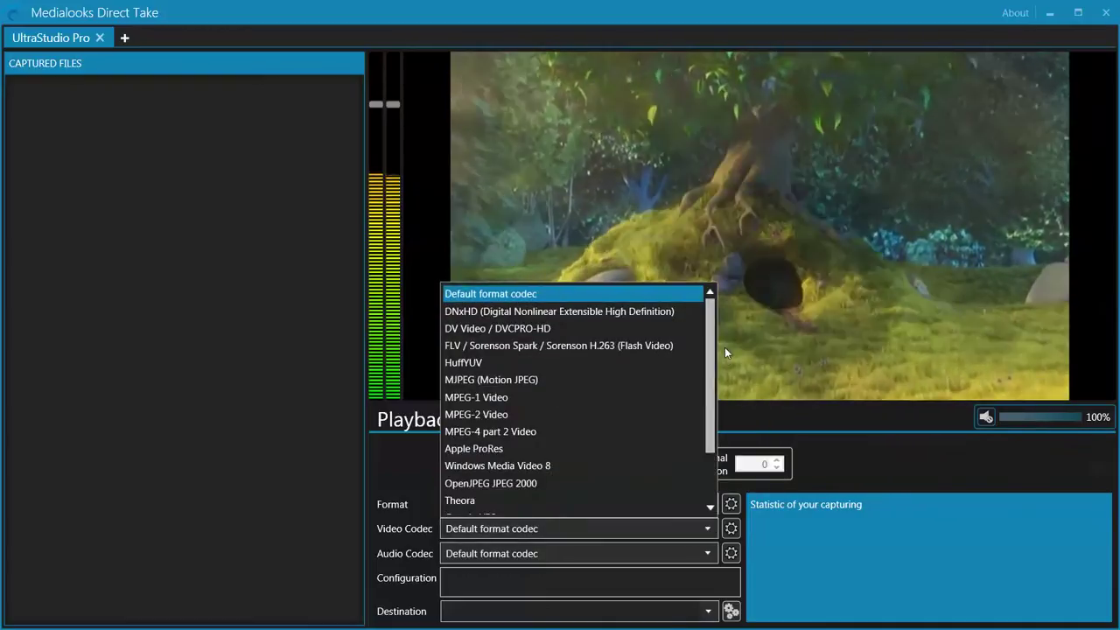
scroll(700, 438, "down", 1)
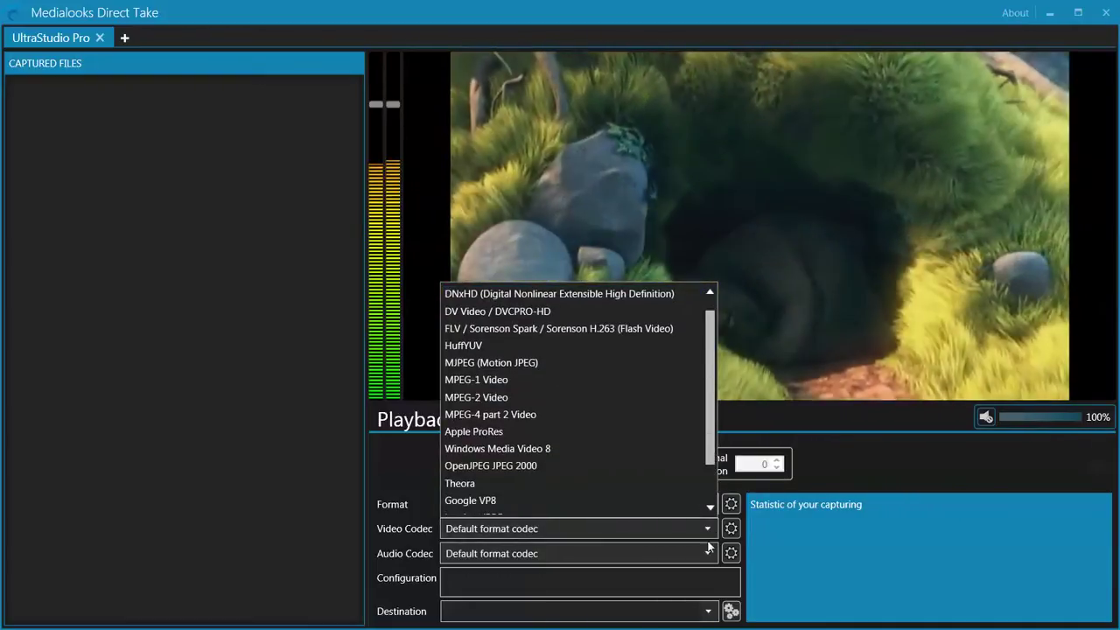
left_click(709, 550)
left_click(707, 553)
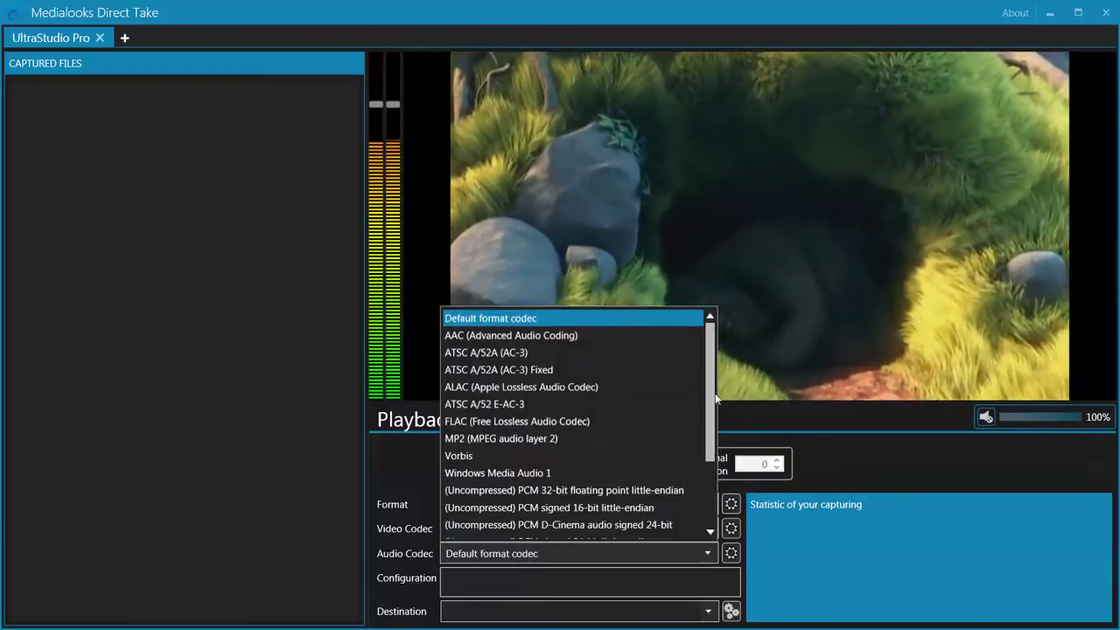
left_click(716, 398)
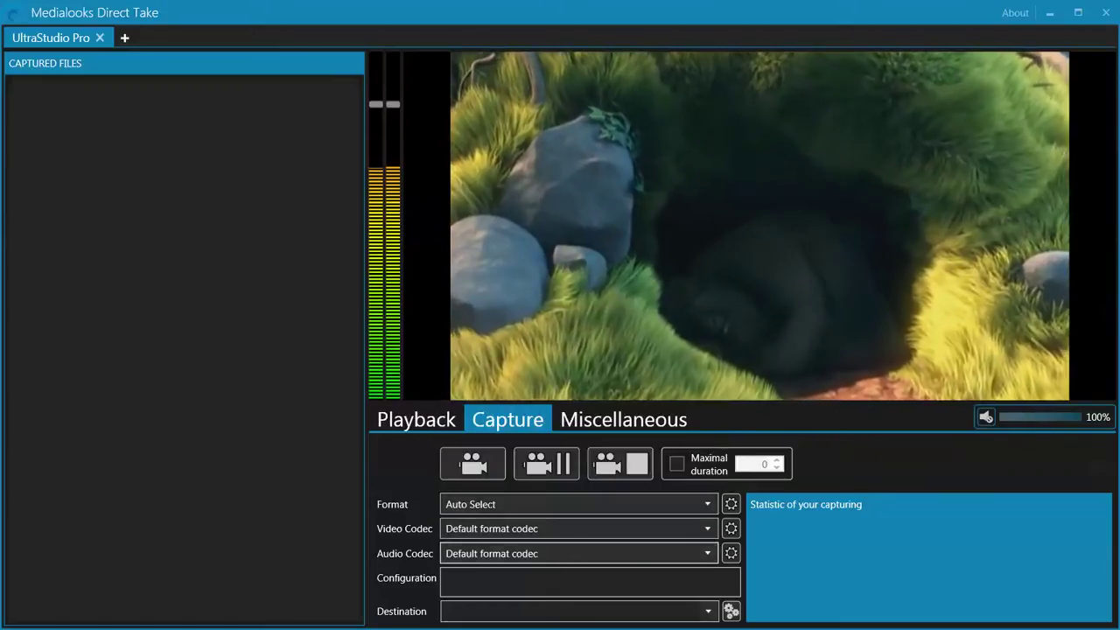
Set the capture destination to MytestApp1.mp4 in D:\Medialooks\temp\CaptureTest
left_click(731, 611)
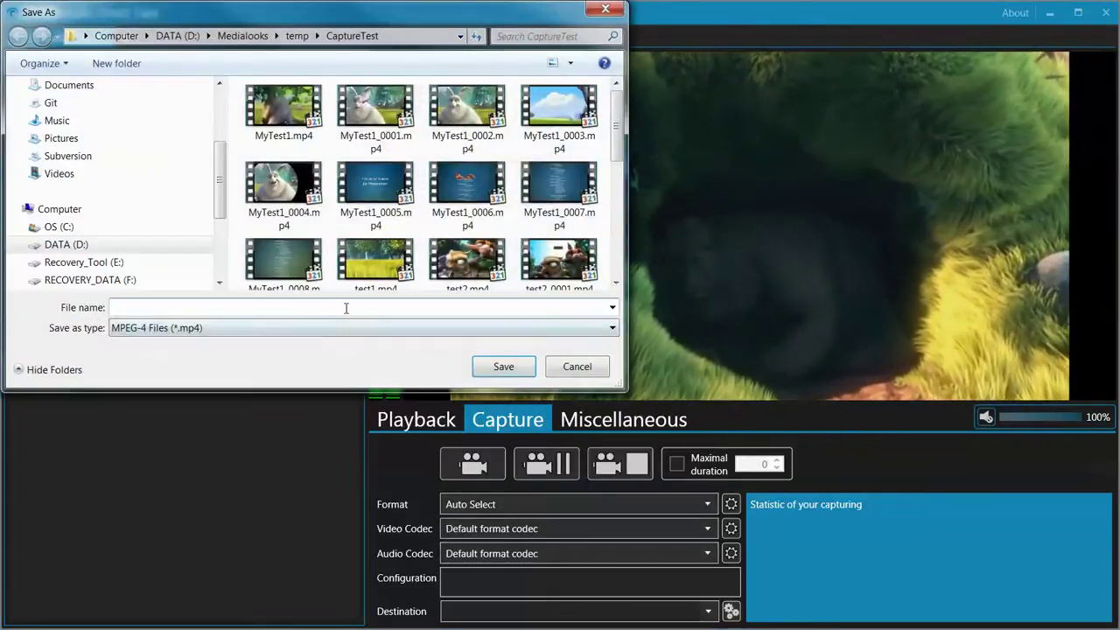
type("M")
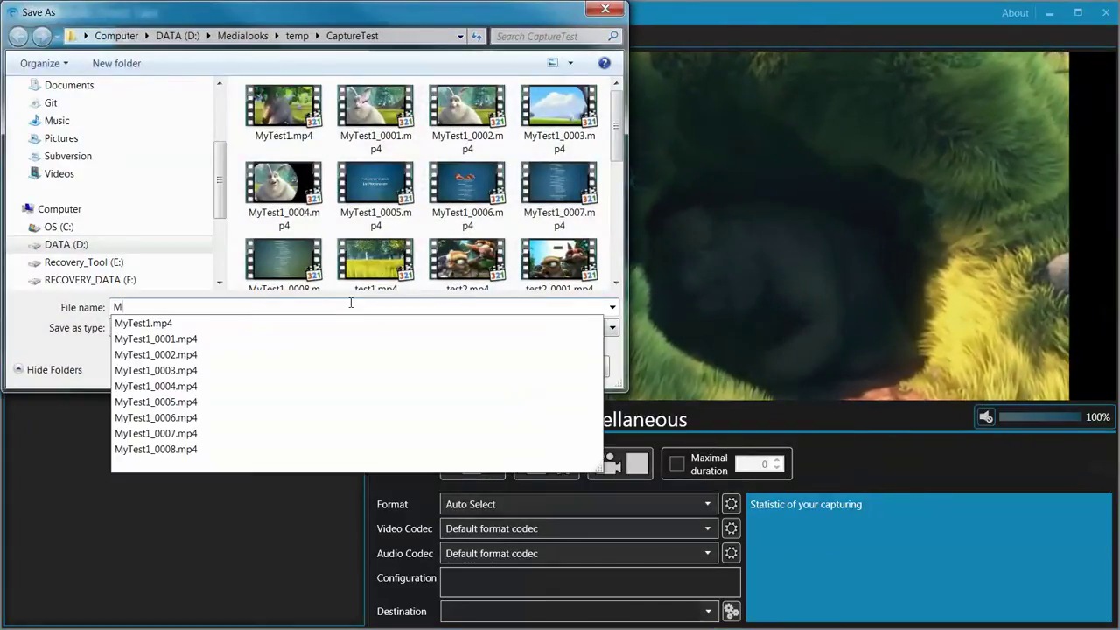
type("y")
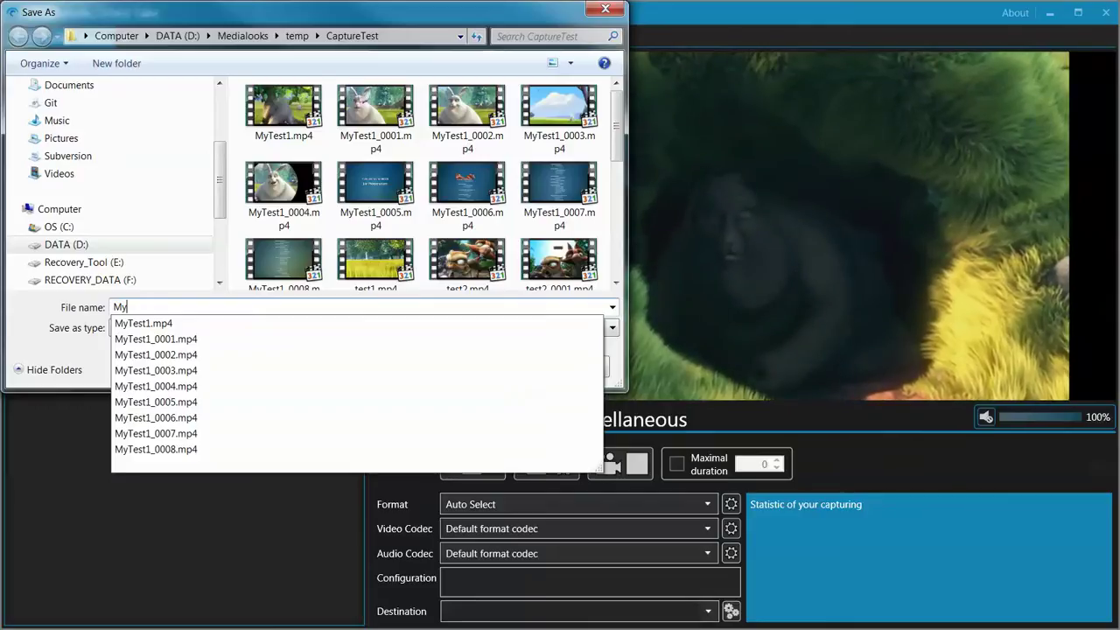
type("test")
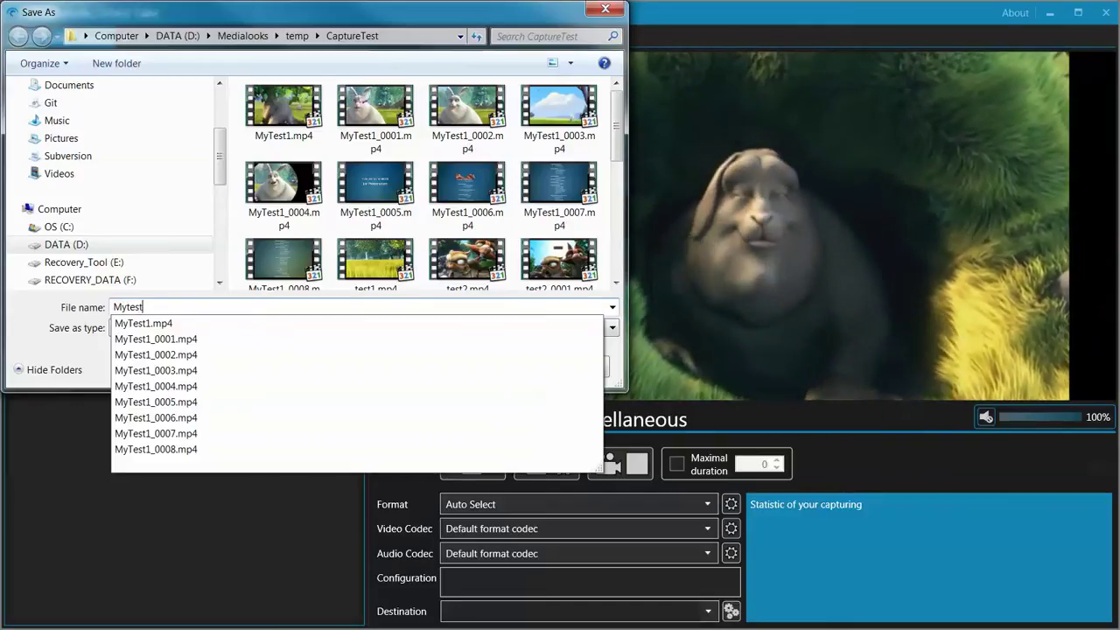
type("App1")
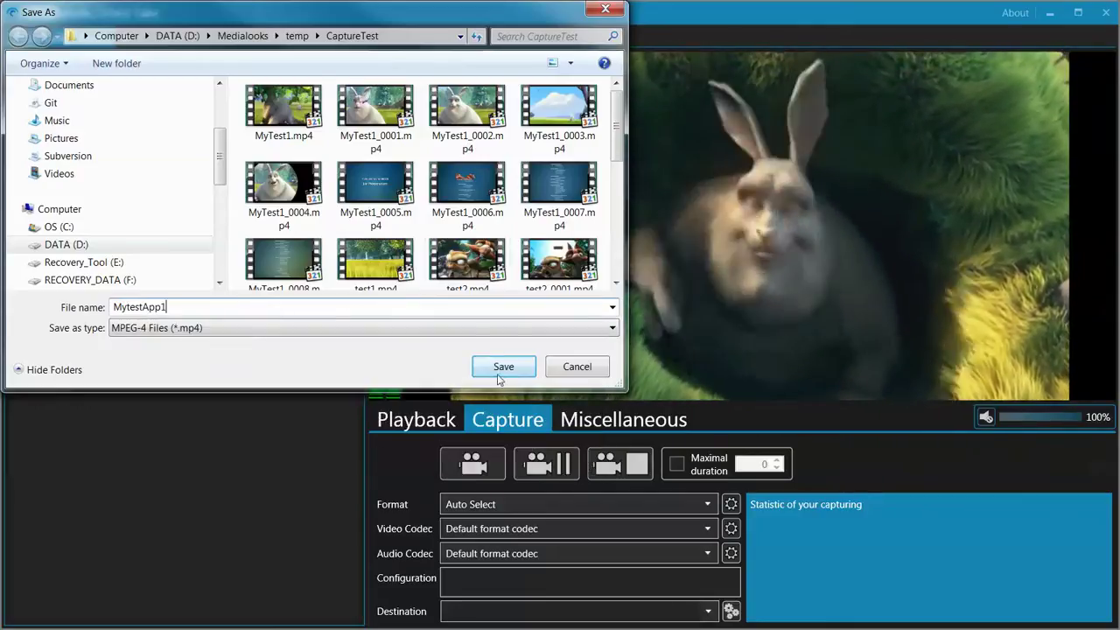
left_click(499, 371)
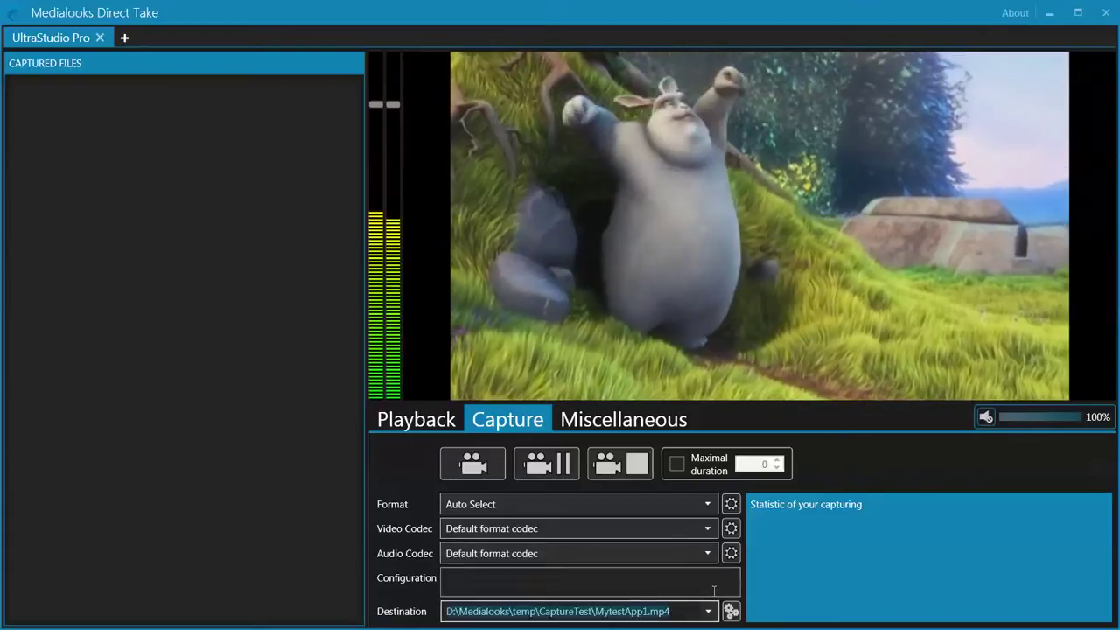
left_click(677, 611)
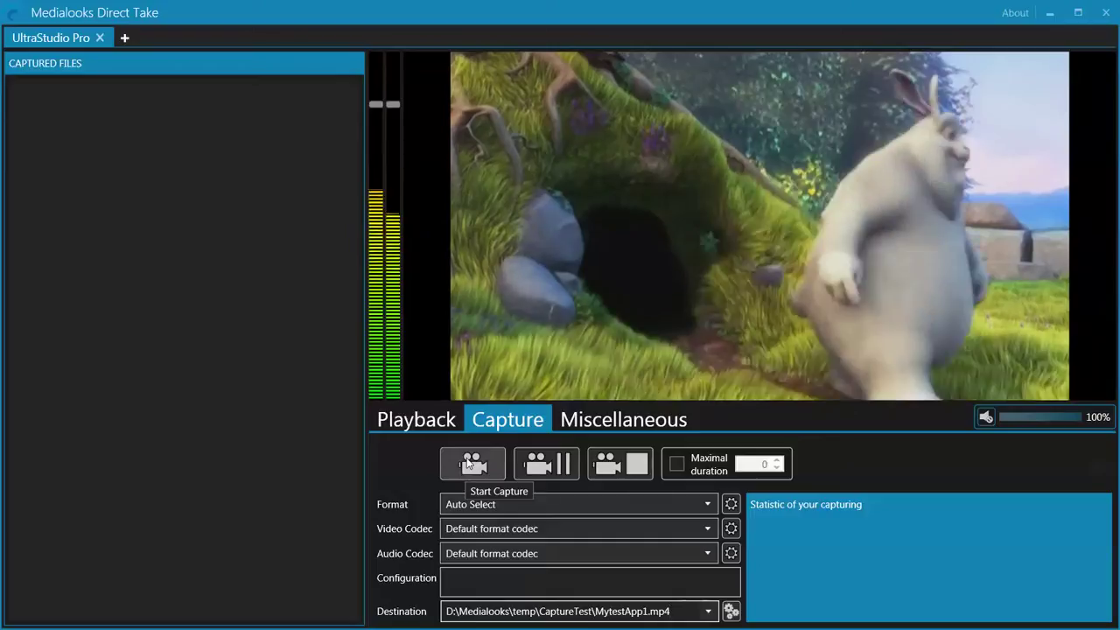
Record MytestApp1.mp4 with one pause and resume, then record a second short clip, MytestApp2.mp4
left_click(470, 464)
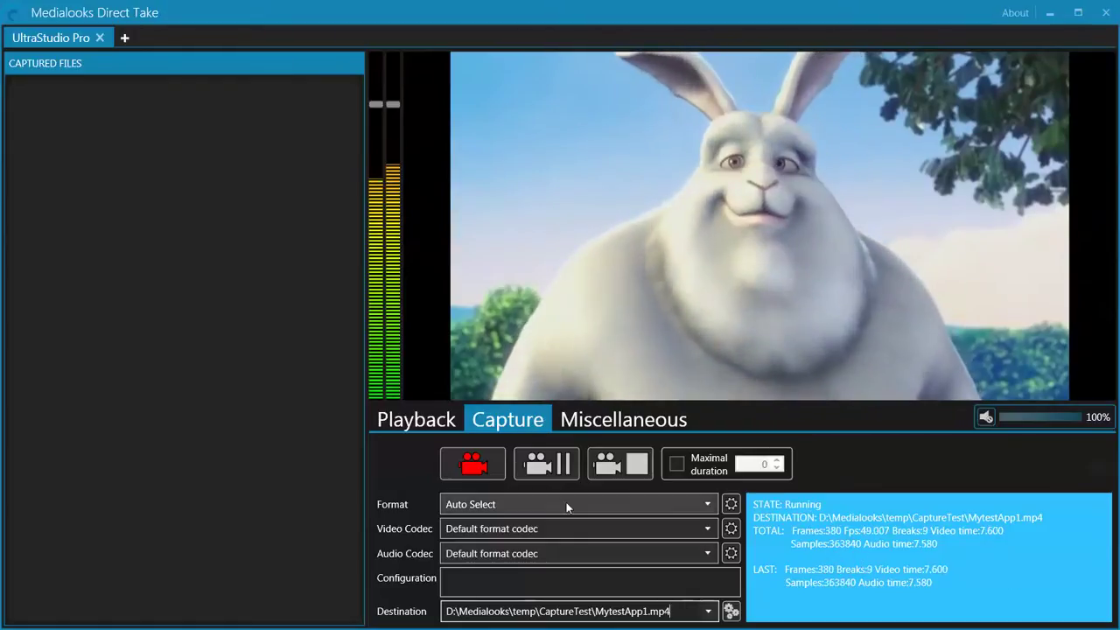
left_click(477, 466)
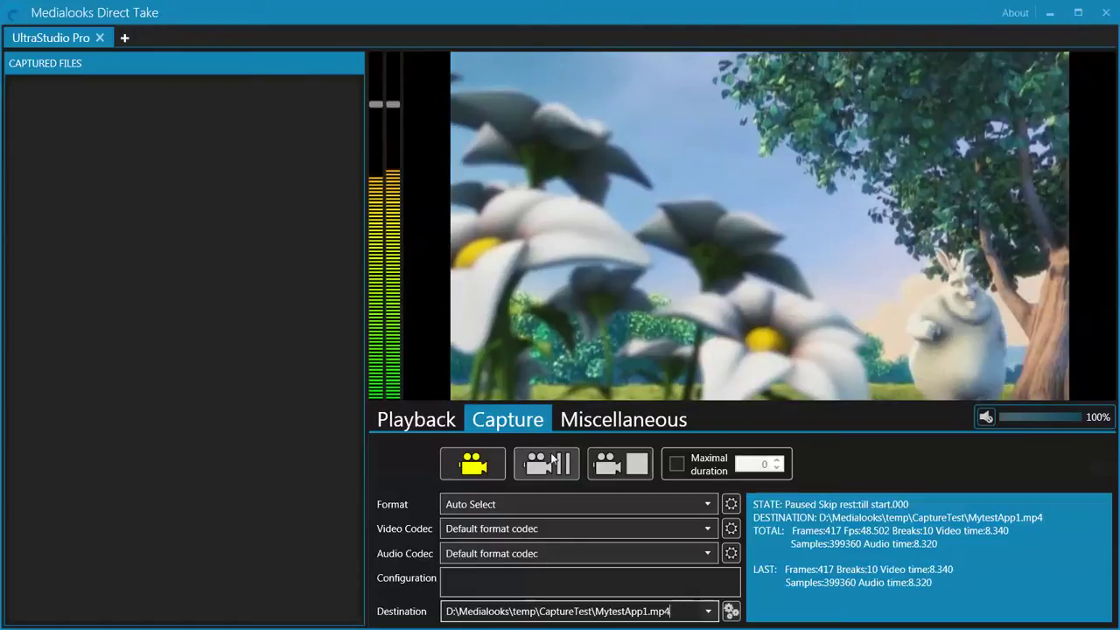
left_click(472, 465)
left_click(620, 465)
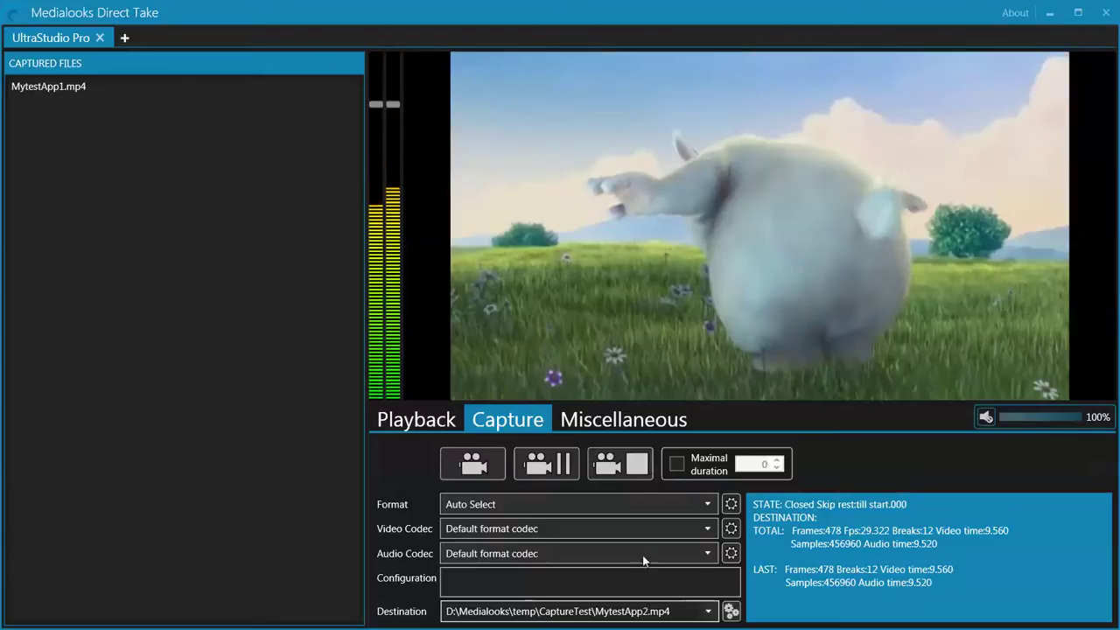
left_click(477, 467)
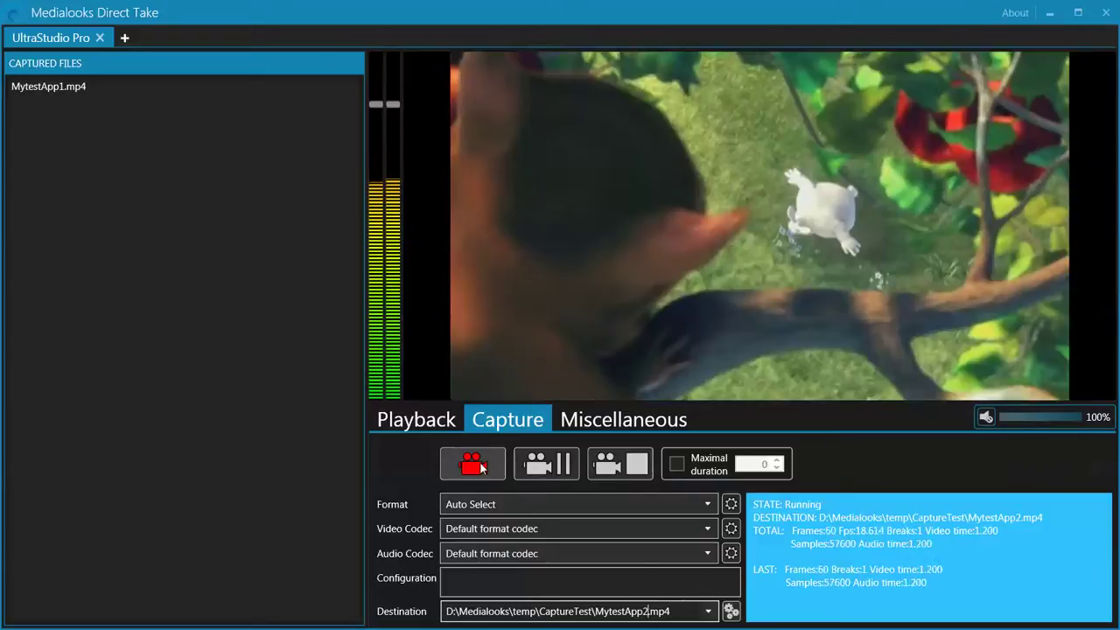
left_click(614, 468)
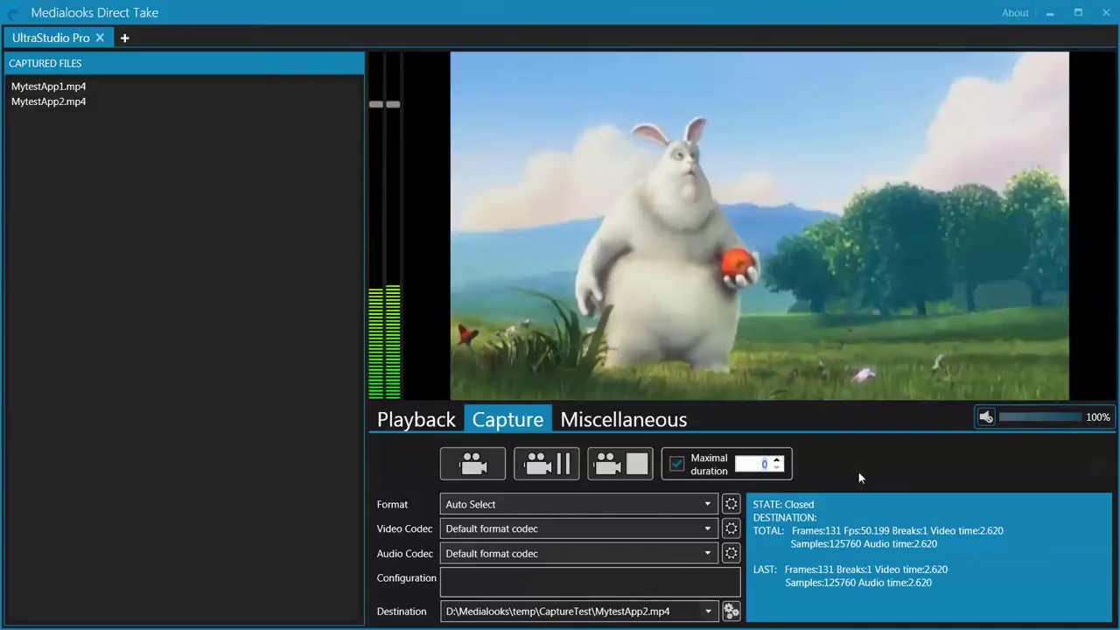
Set the maximal capture duration to 5 seconds and change the destination file name to MytestApp3.mp4
type("5")
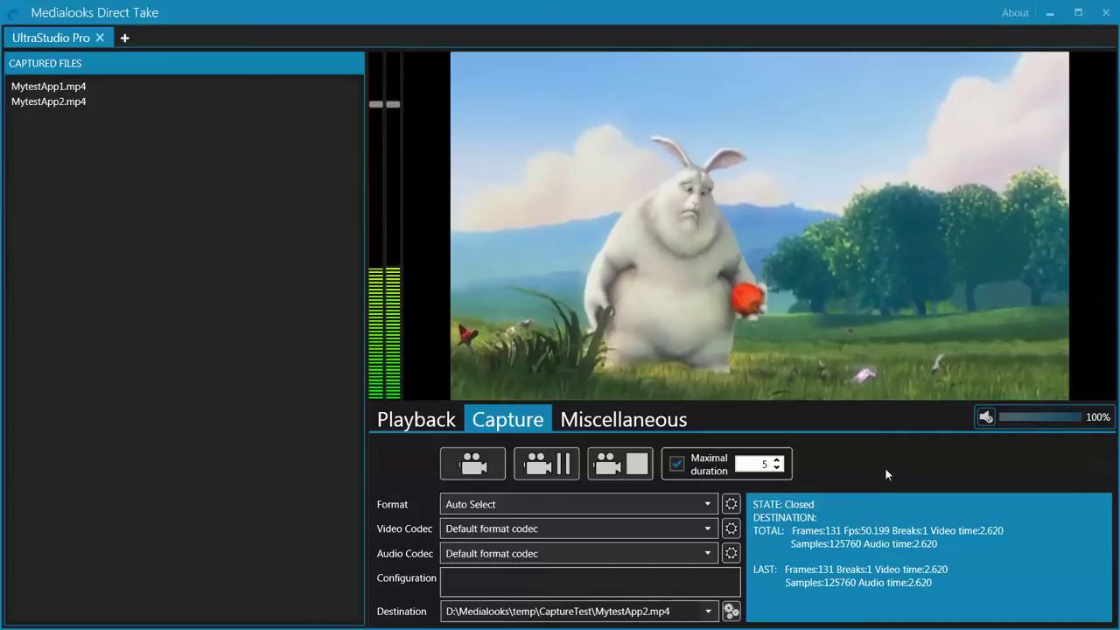
left_click(649, 611)
key("BackSpace")
type("3")
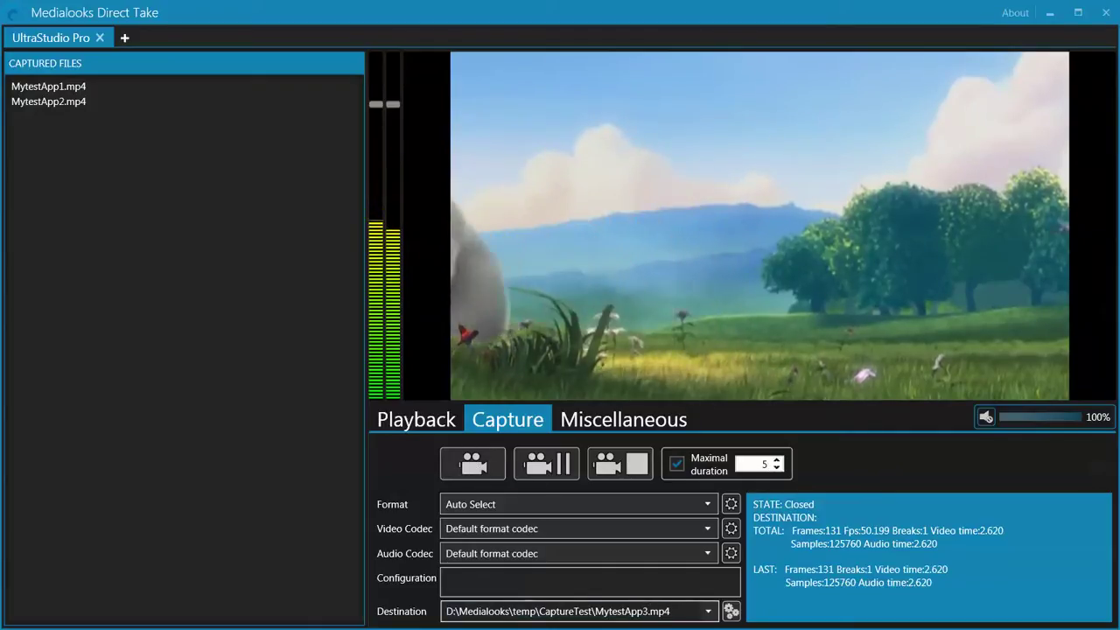
Start capturing and select the resulting MytestApp3.mp4, MytestApp3_0001.mp4 and MytestApp3_0002.mp4 files
left_click(472, 468)
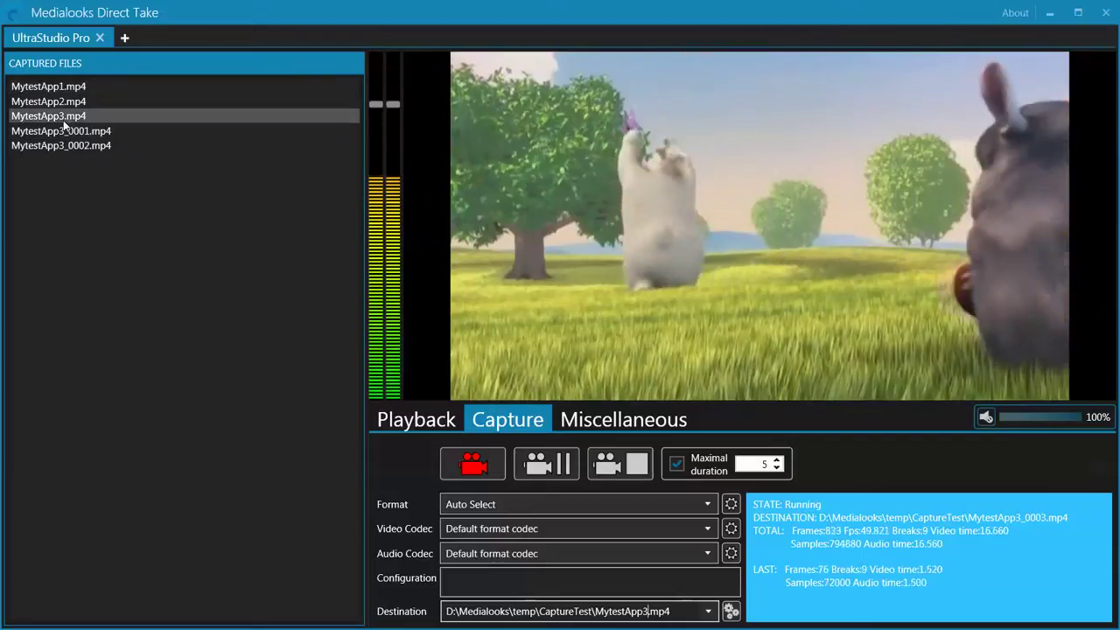
left_click(61, 117)
left_click(80, 130)
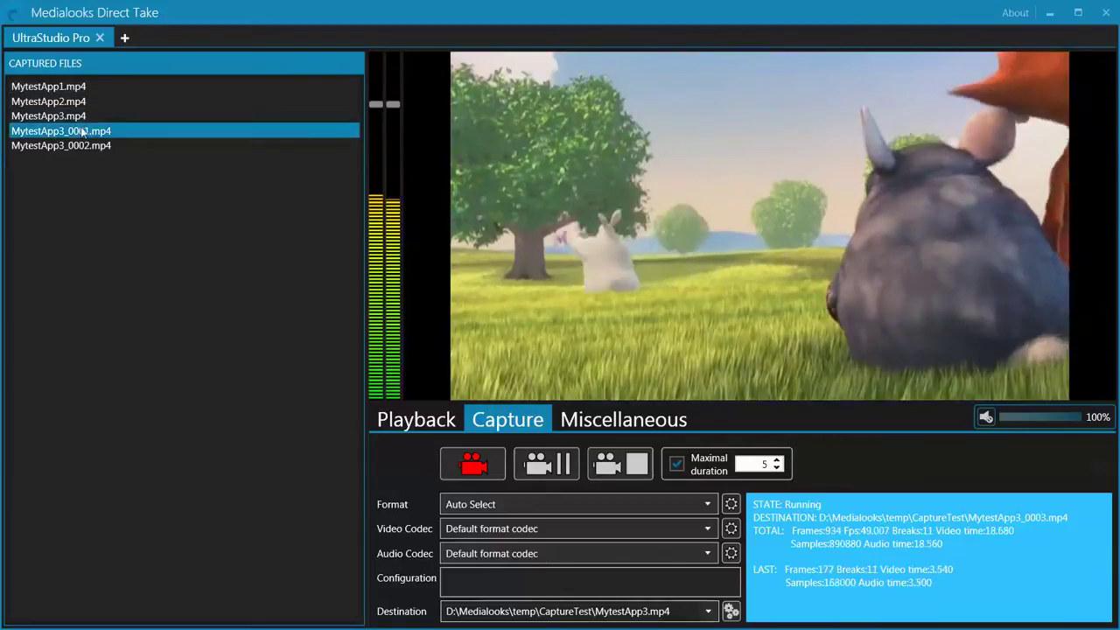
left_click(83, 145)
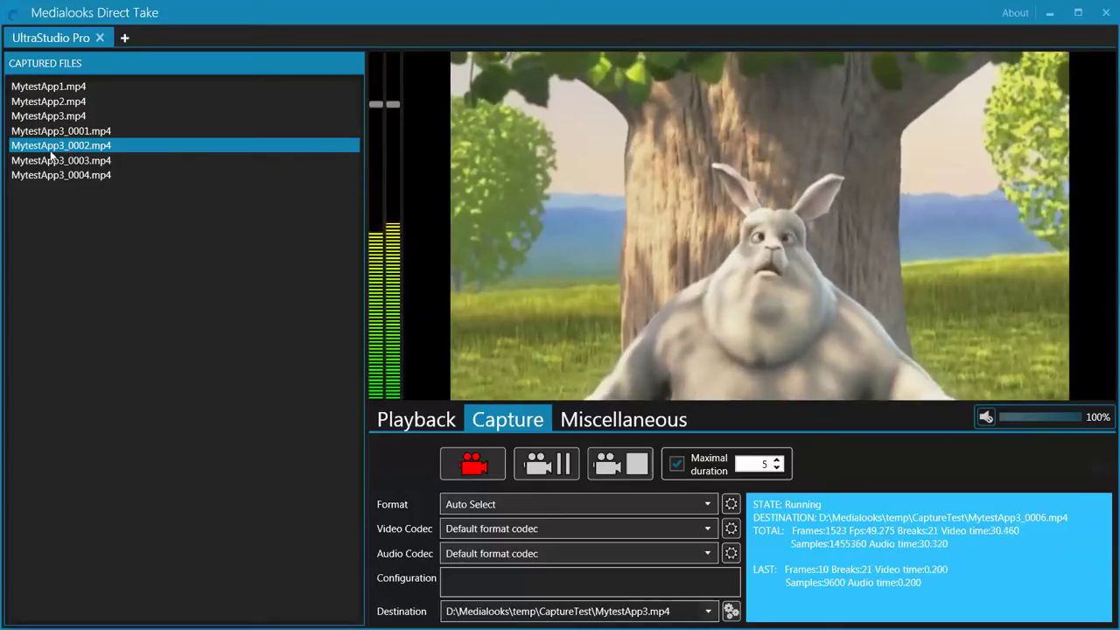
right_click(51, 152)
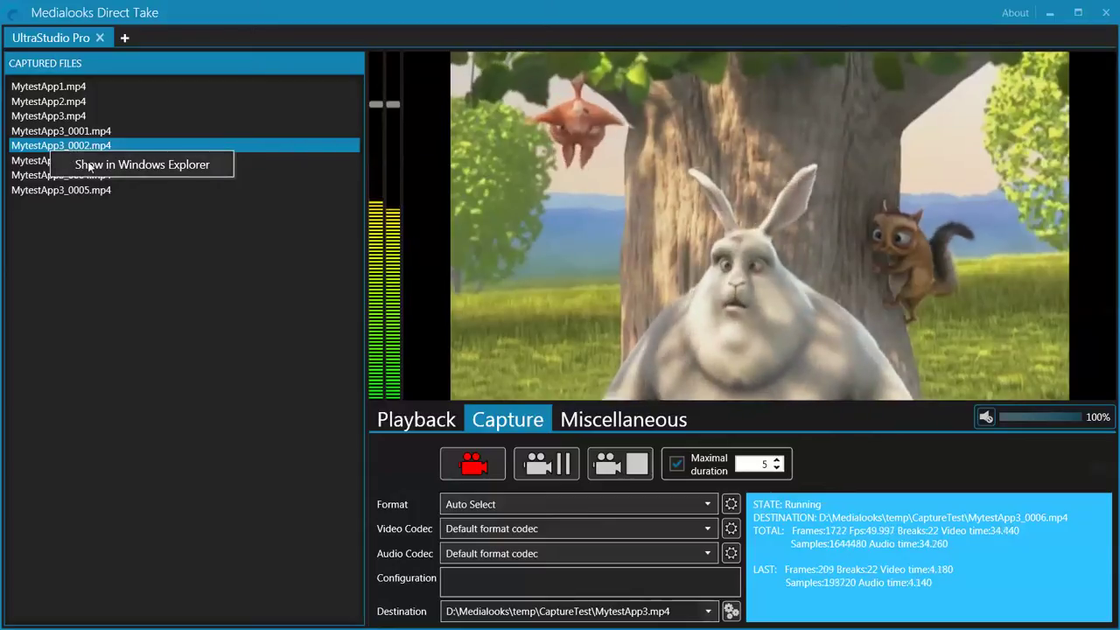
left_click(118, 168)
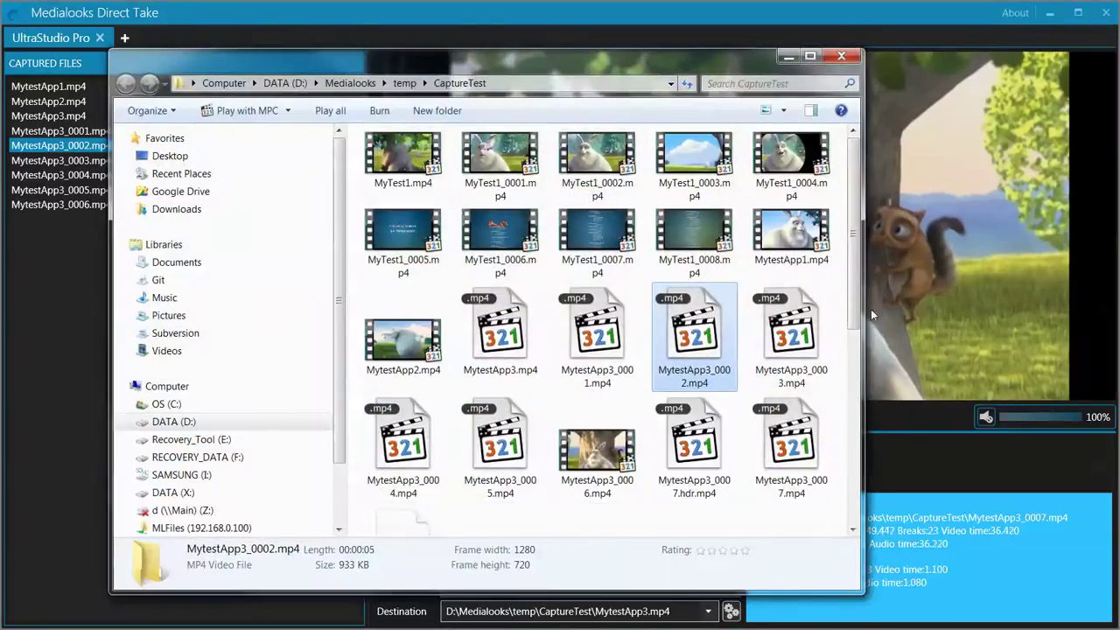
scroll(707, 289, "down", 1)
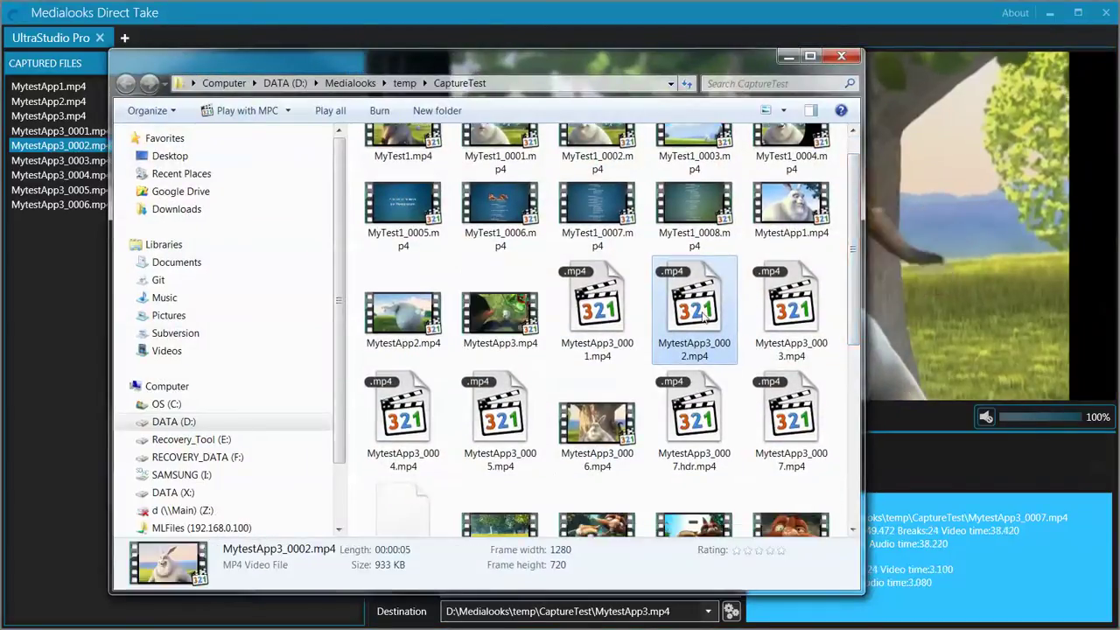
left_click(842, 57)
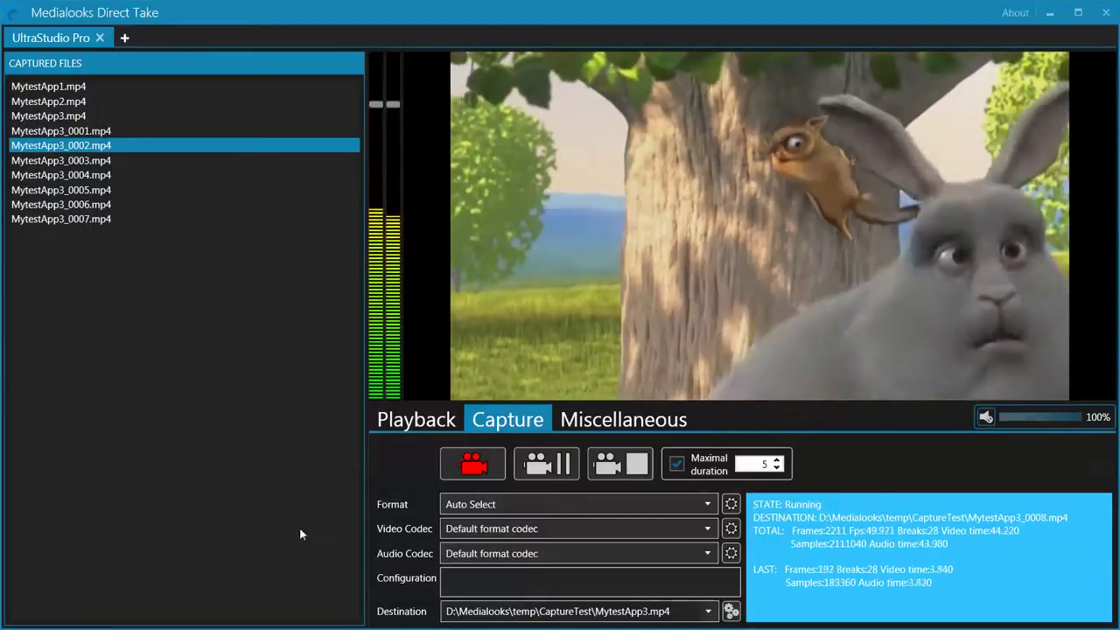
Stop the running capture and switch to the Playback tab with its empty playlist
left_click(635, 468)
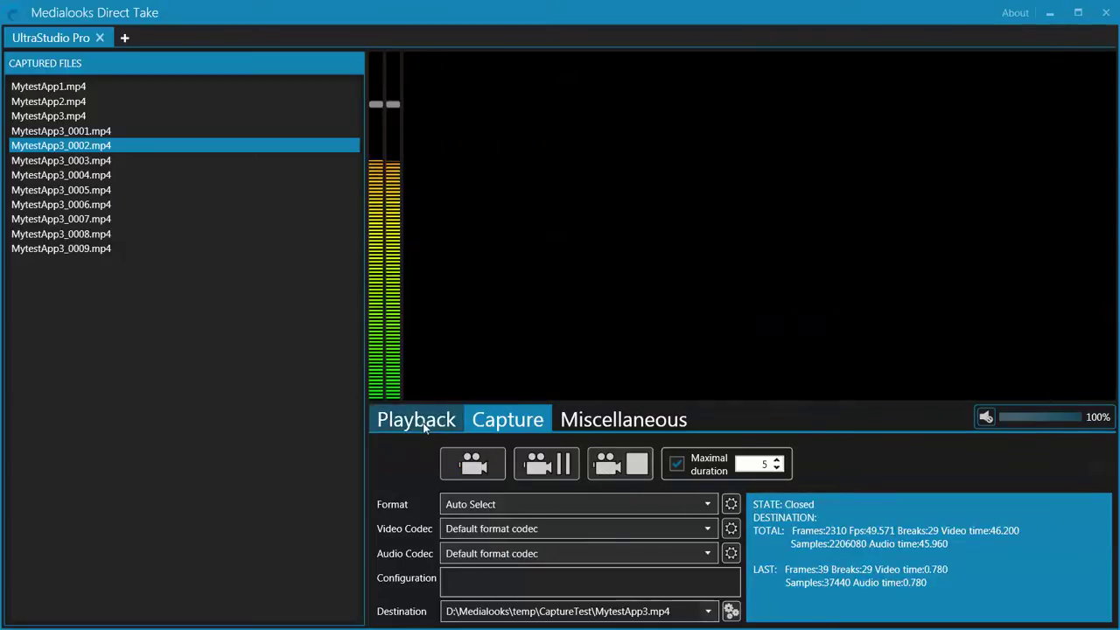
left_click(425, 426)
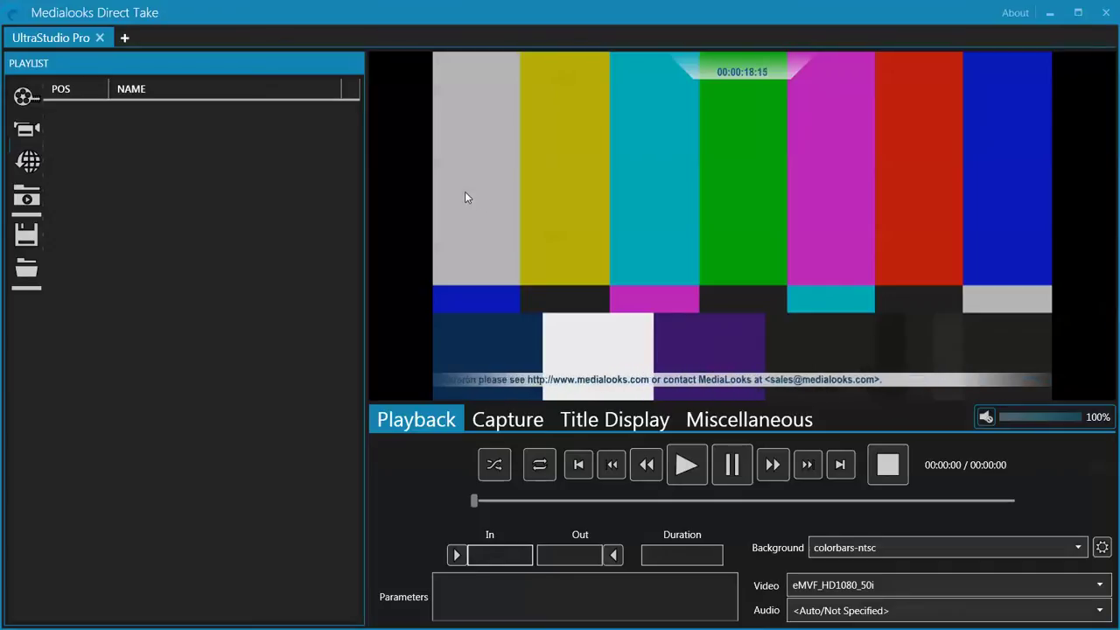
left_click(1078, 548)
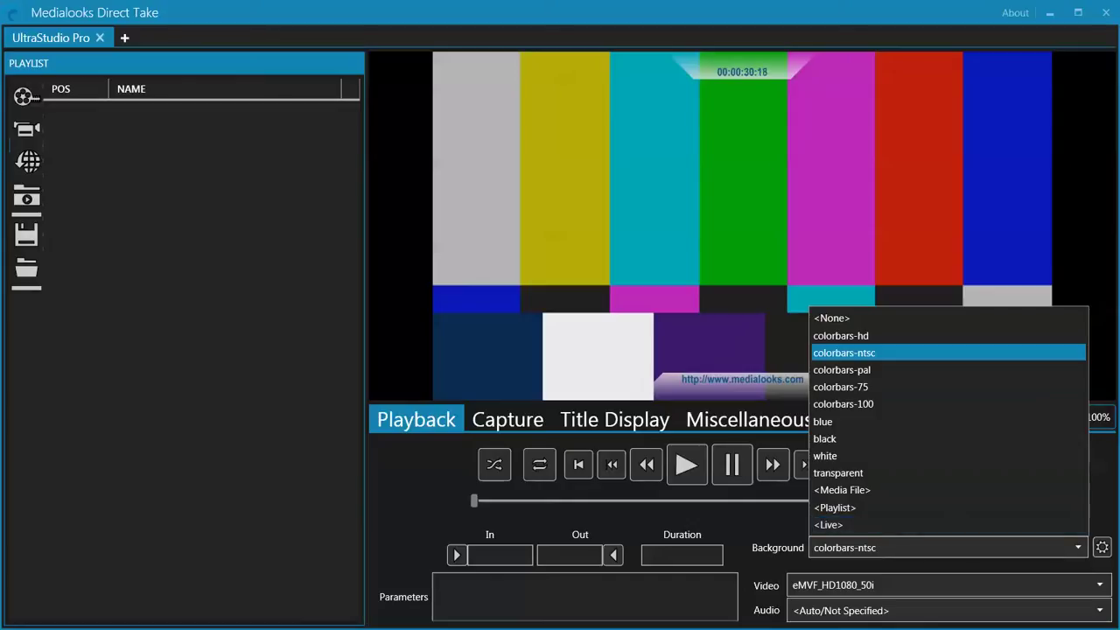
left_click(1098, 592)
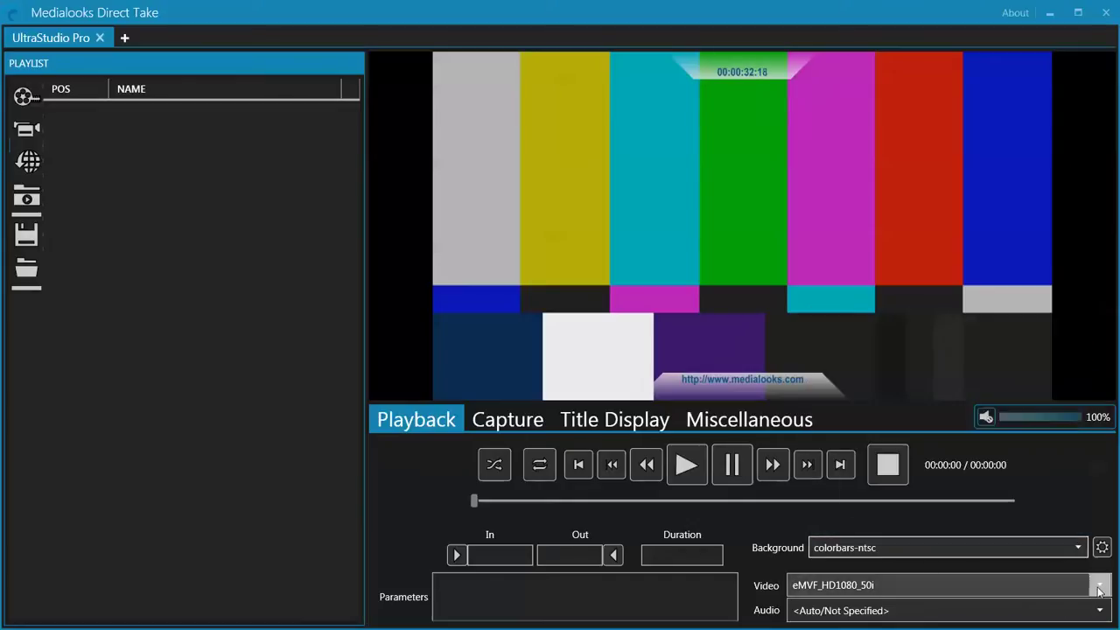
left_click(1098, 592)
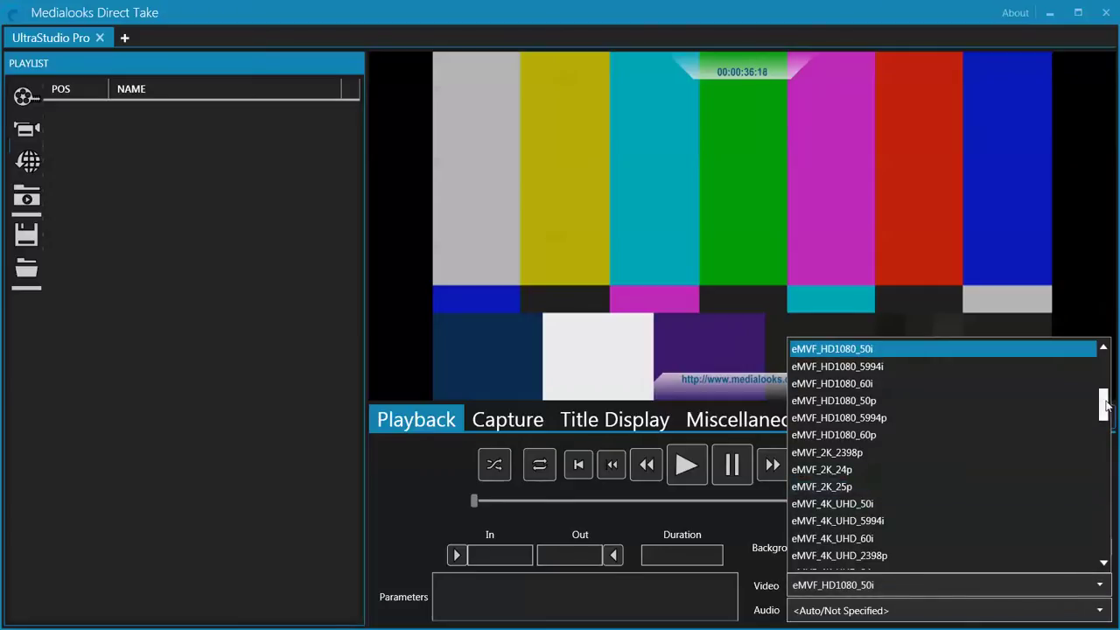
left_click_drag(1103, 404, 1098, 362)
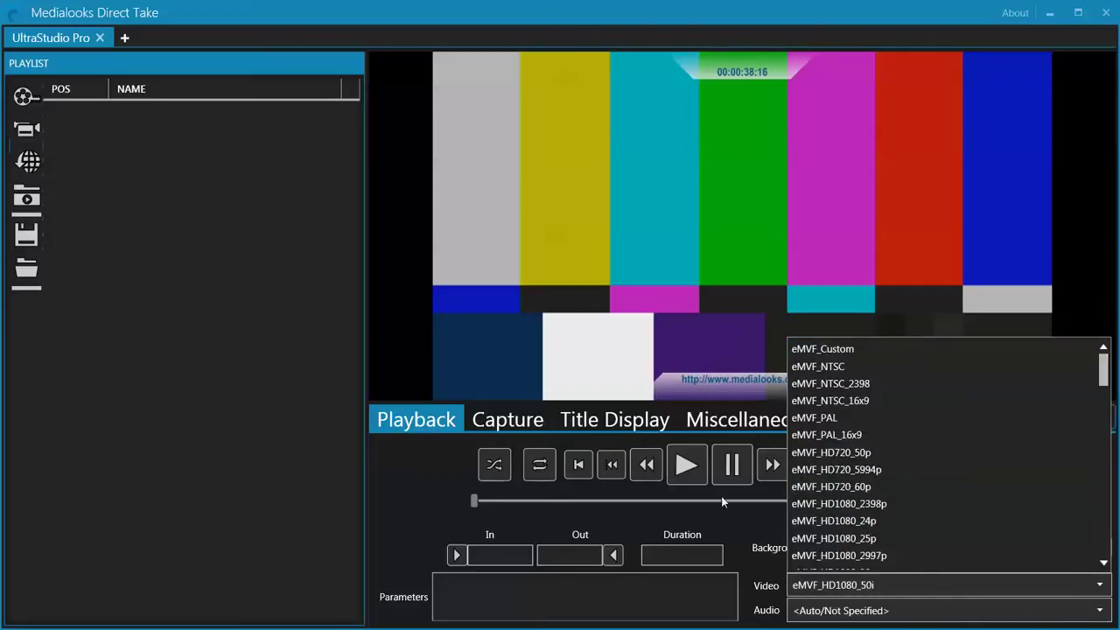
left_click(213, 374)
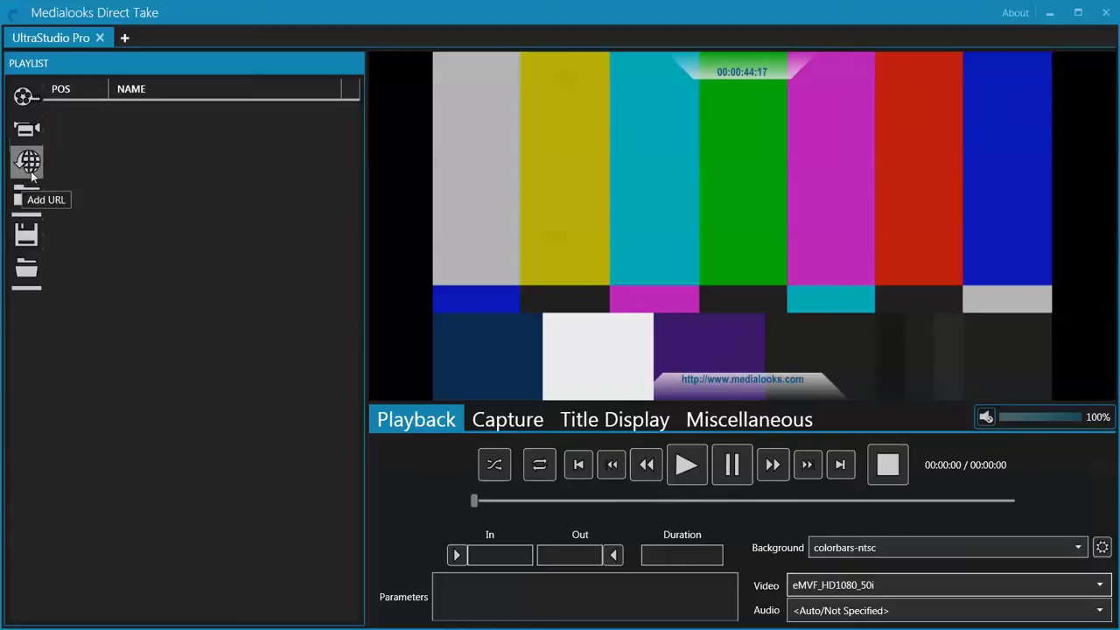
left_click(845, 611)
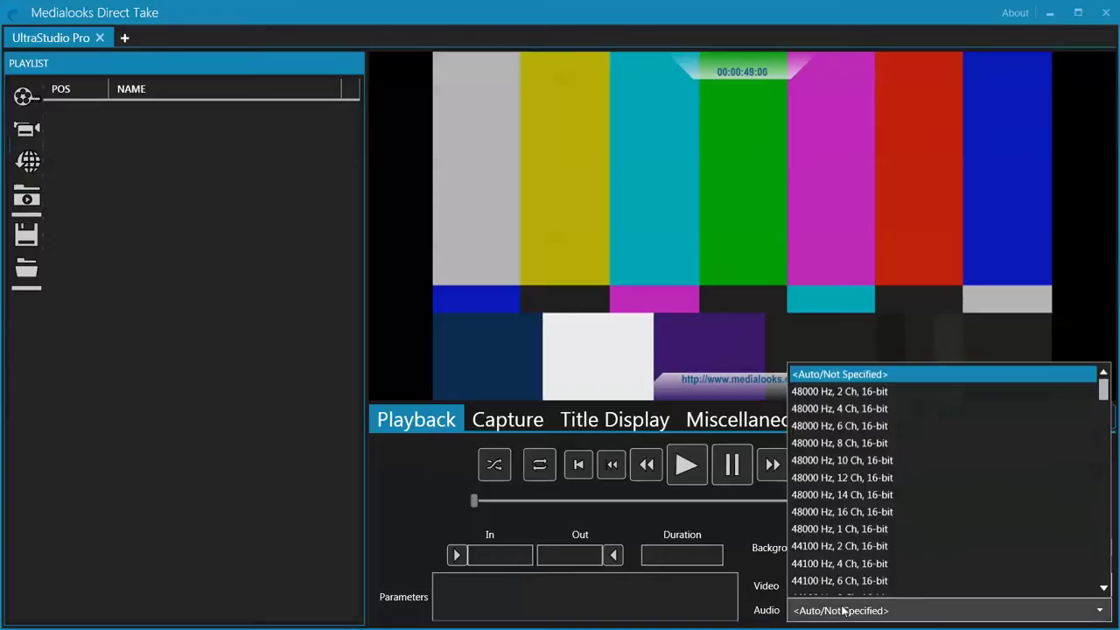
left_click(190, 459)
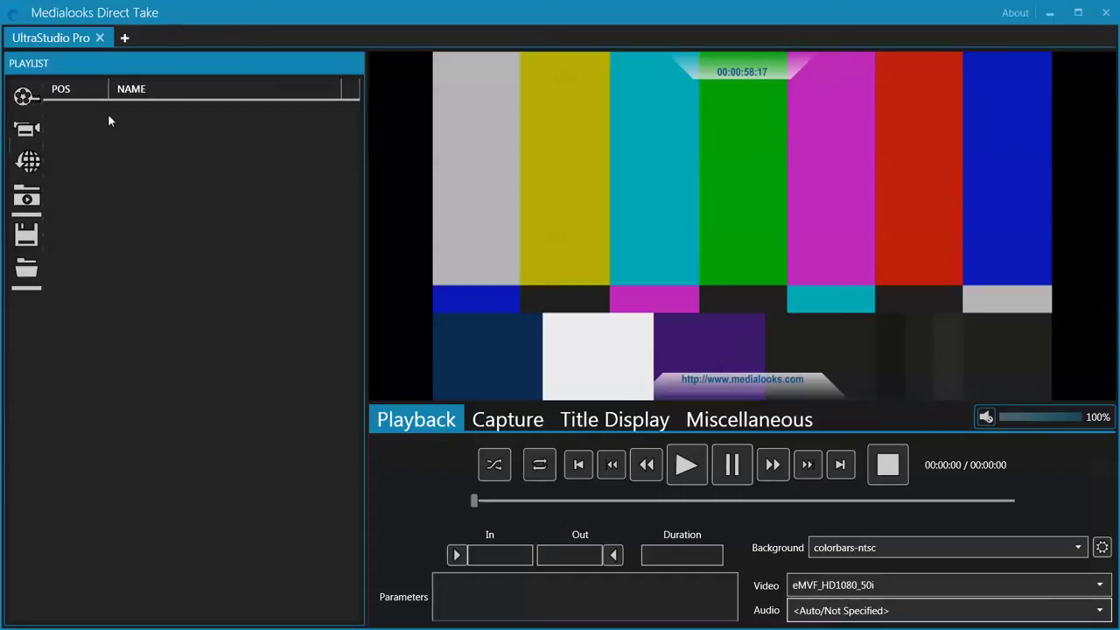
left_click(25, 96)
Add MyTest1.mp4 and MyTest1_0001.mp4 to the playlist
left_click(267, 121)
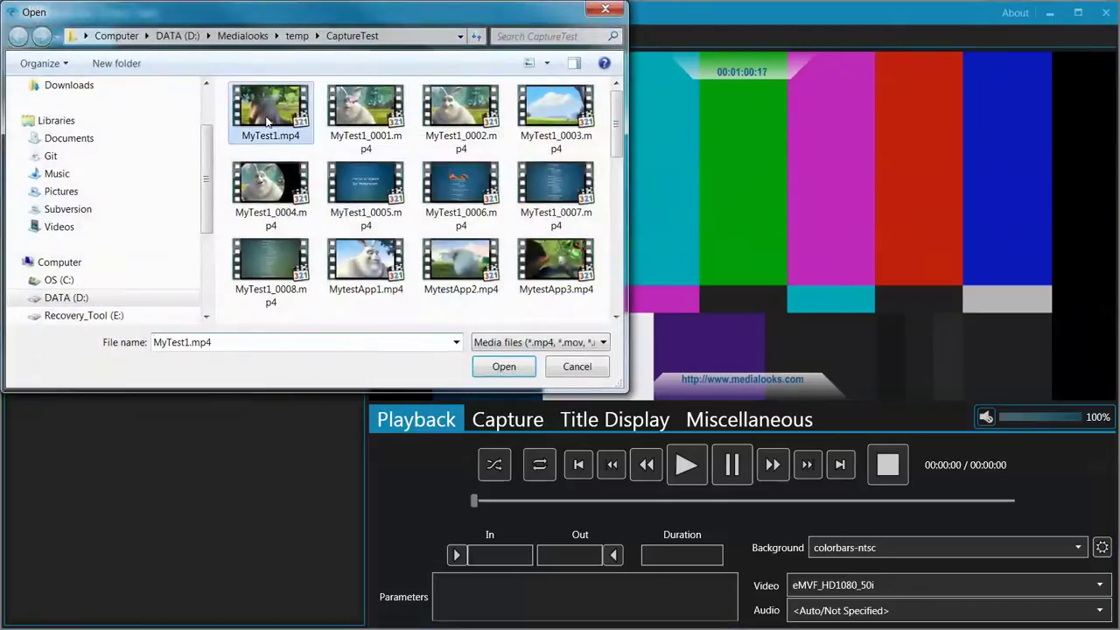
double_click(267, 122)
left_click(26, 96)
left_click(338, 105)
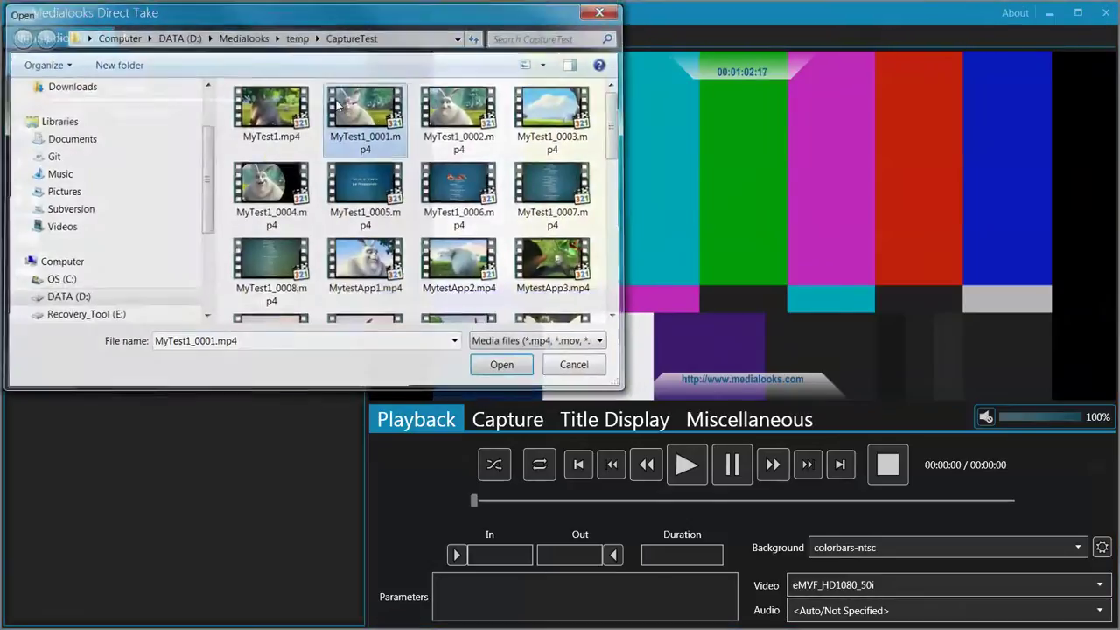
double_click(338, 105)
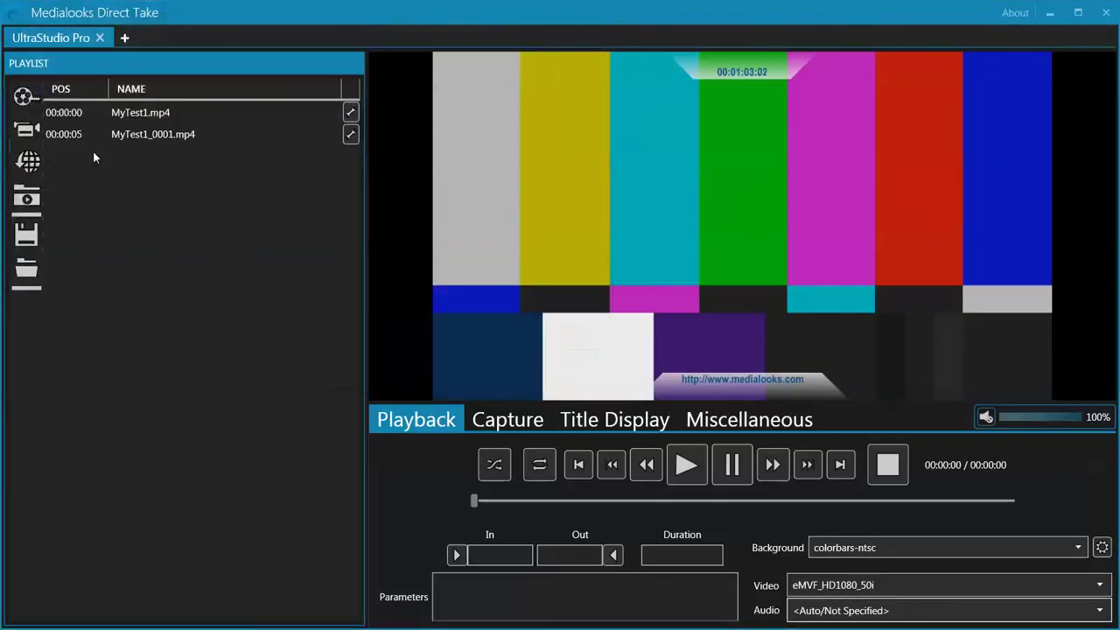
Add the HP TrueVision HD webcam to the playlist as a live source
left_click(25, 133)
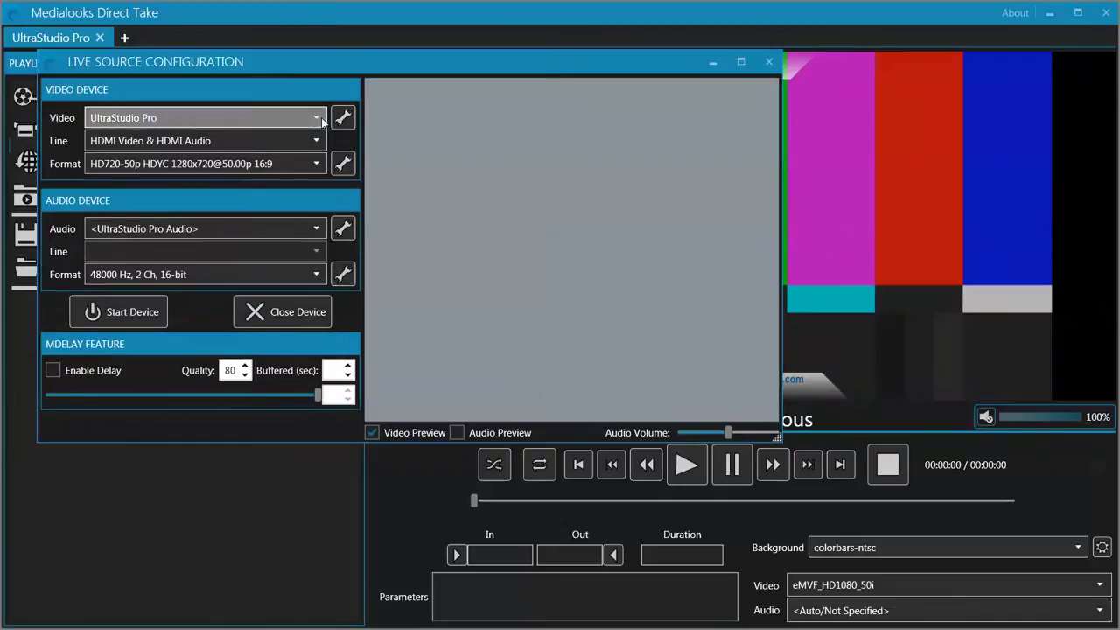
left_click(321, 120)
left_click(197, 172)
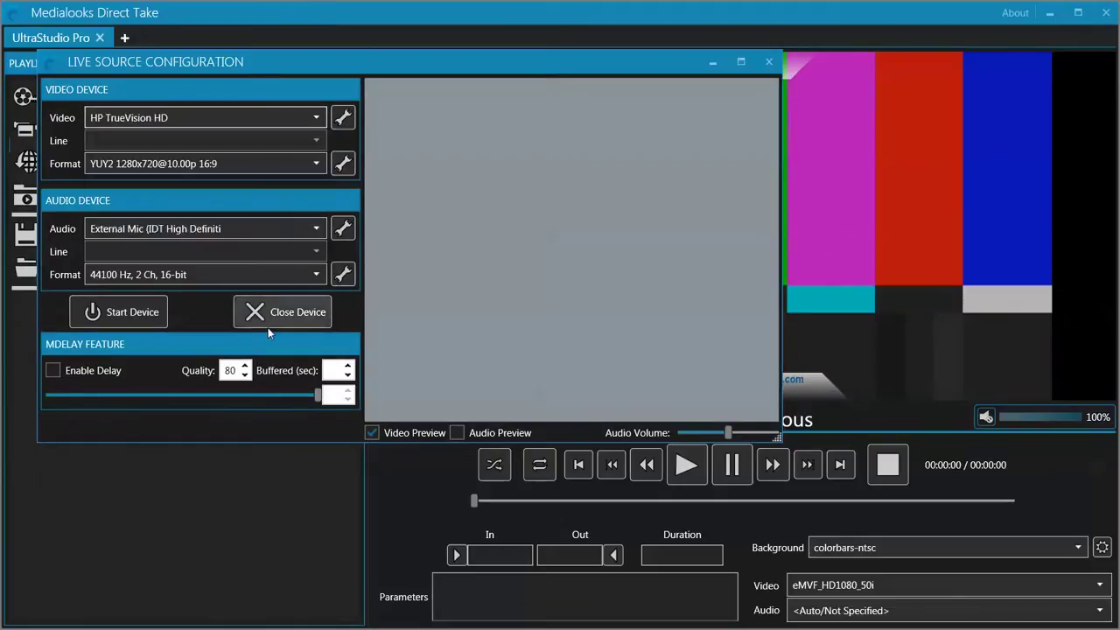
left_click(92, 318)
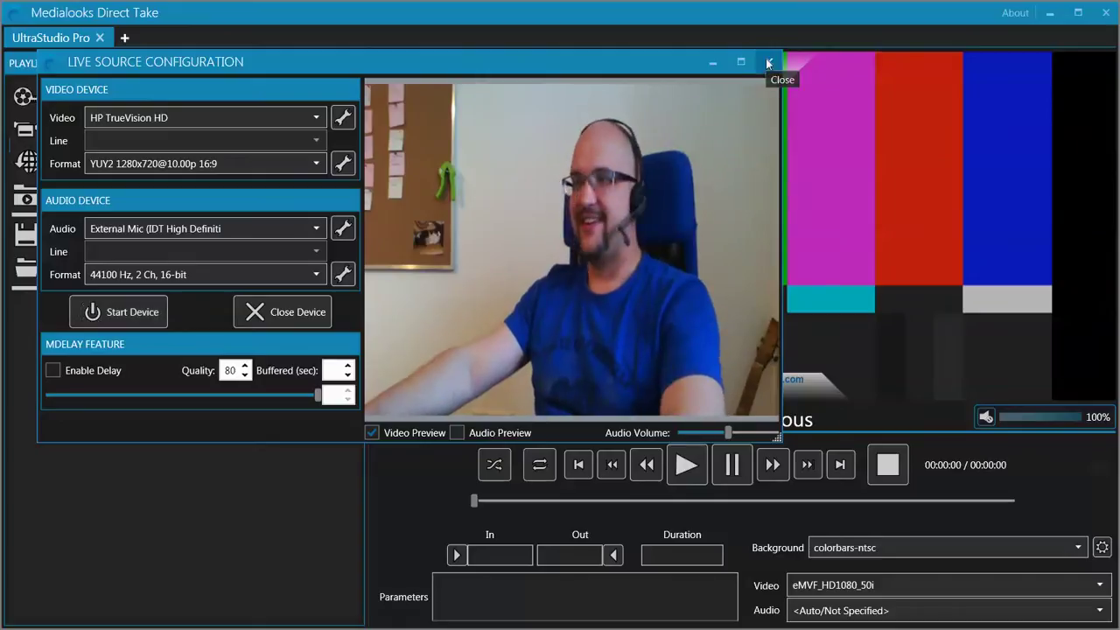
left_click(768, 63)
Open the Add URL form and close it without adding a stream
left_click(27, 161)
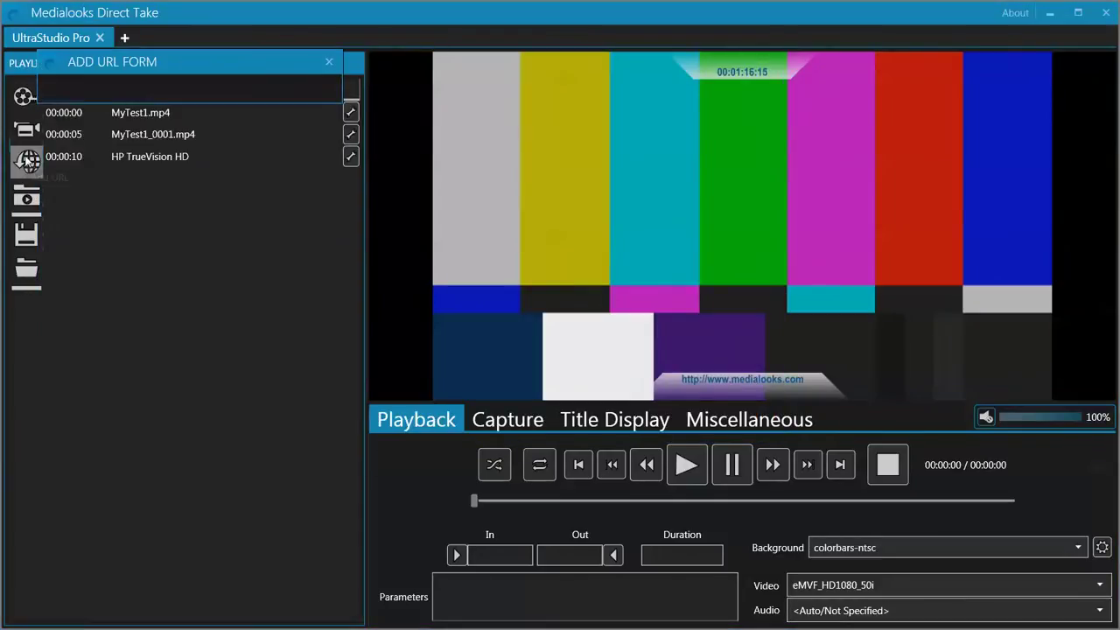
left_click_drag(186, 61, 210, 224)
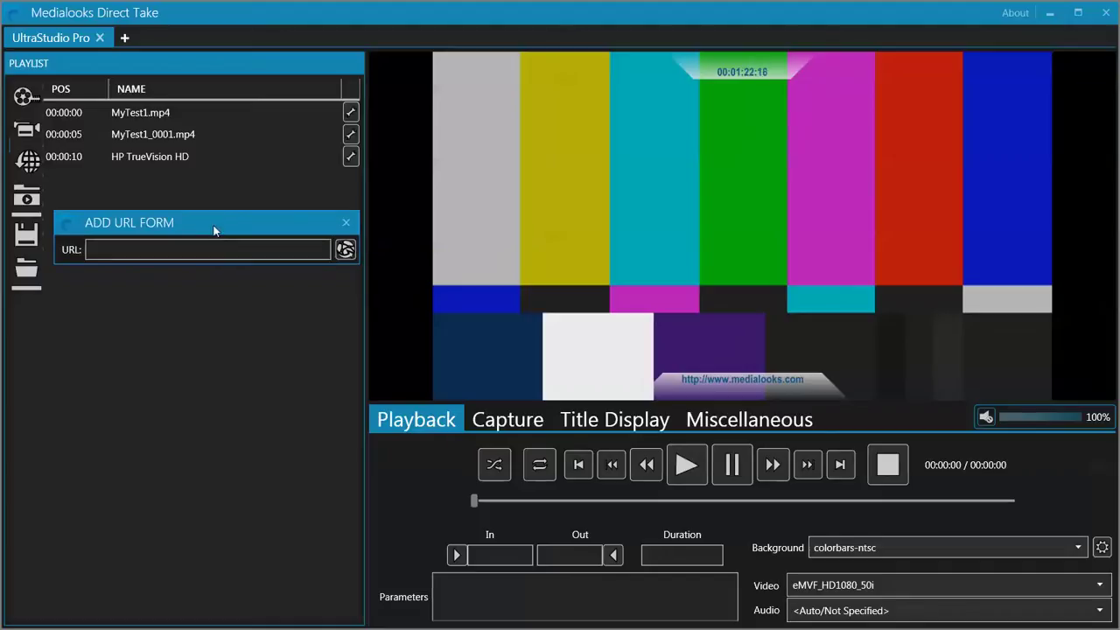
left_click(250, 250)
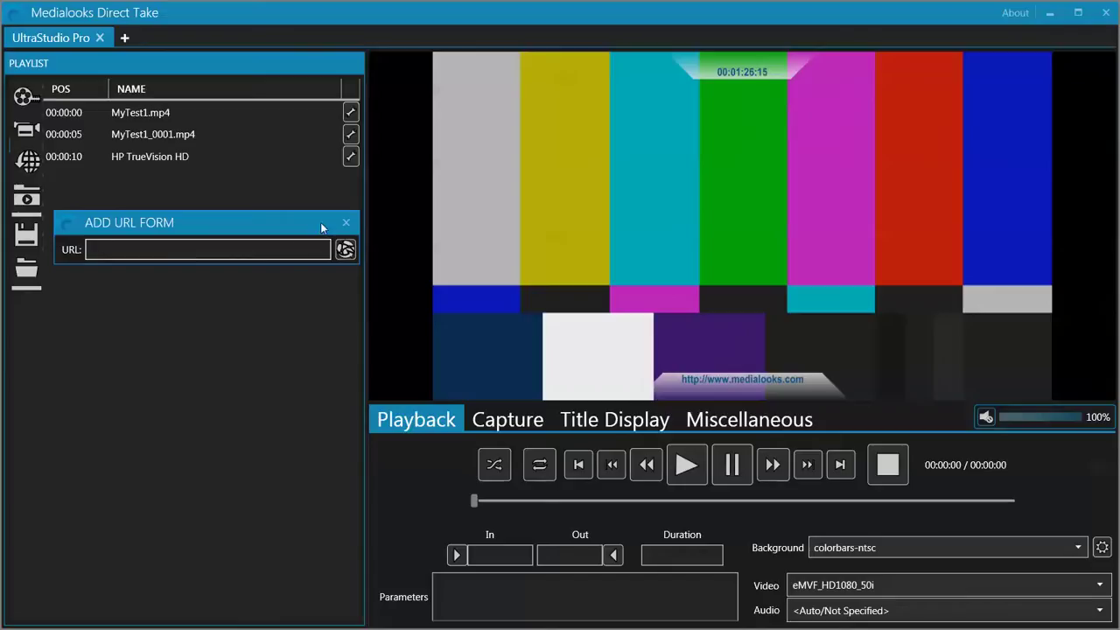
left_click(346, 224)
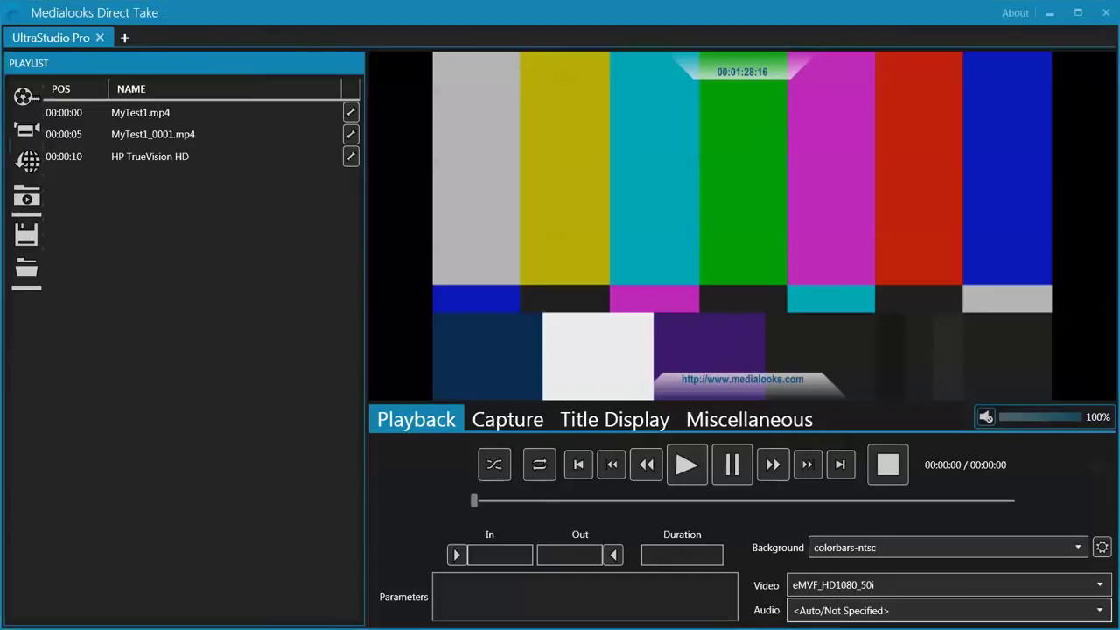
left_click(27, 203)
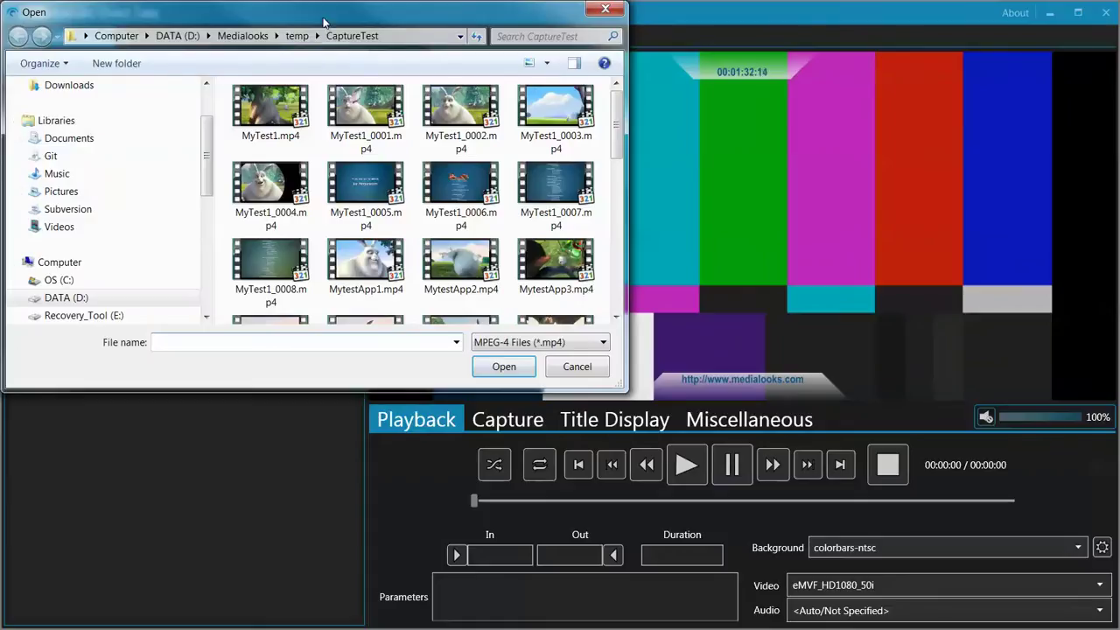
Add MyTest1_0005.mp4 through MyTest1_0008.mp4 as a subplaylist and select its new row
left_click_drag(324, 21, 340, 75)
left_click(326, 165)
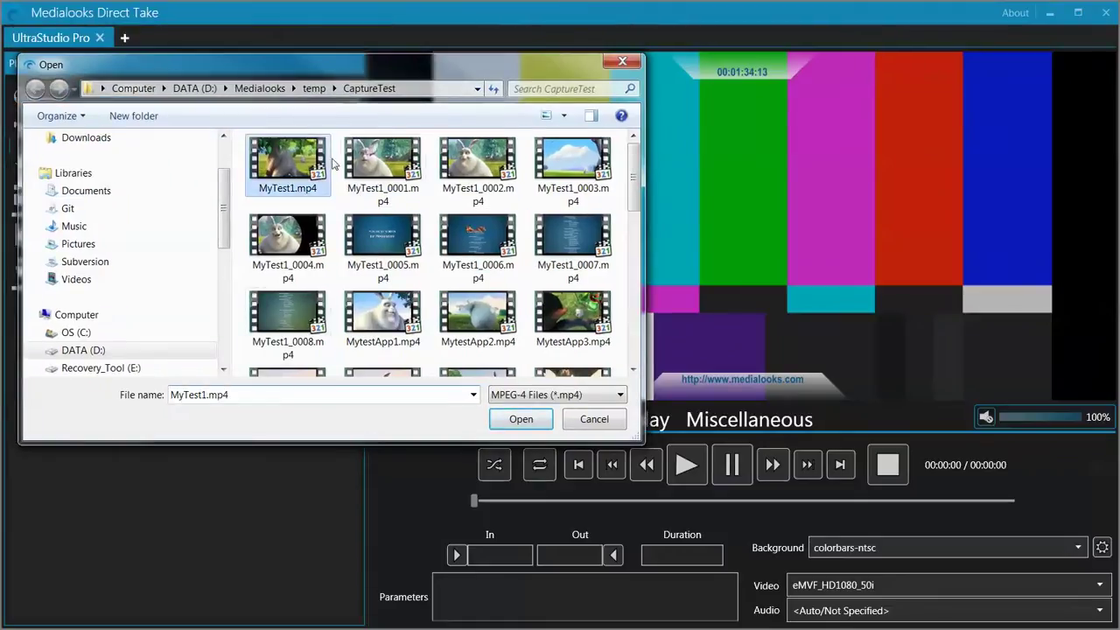
left_click(288, 236)
left_click(383, 236)
left_click(477, 236, "ctrl")
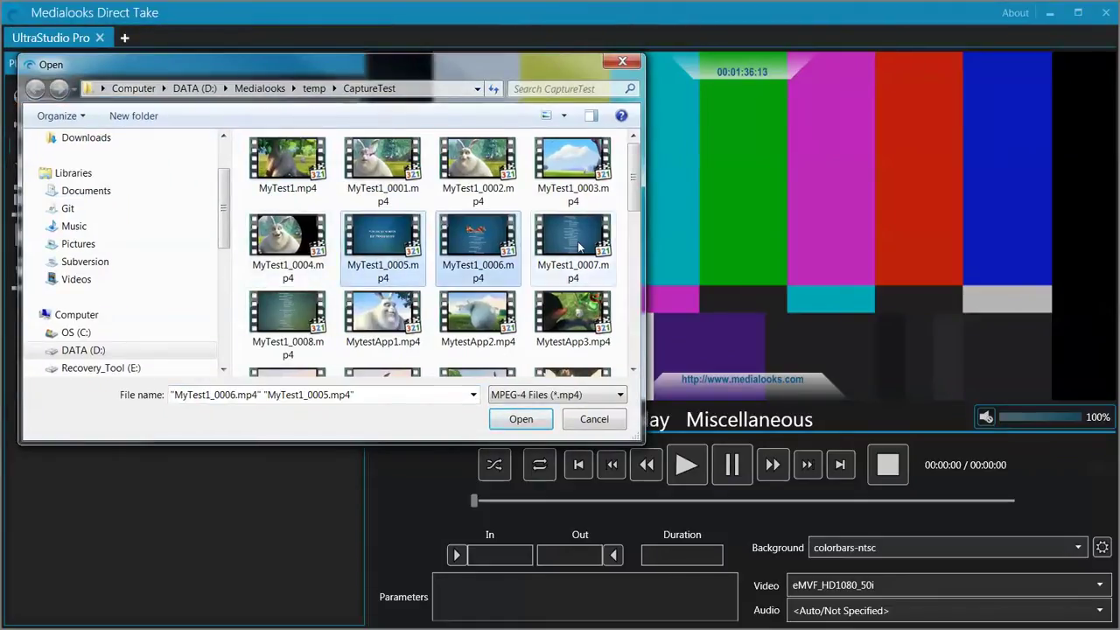
left_click(578, 248, "ctrl")
left_click(278, 329, "ctrl")
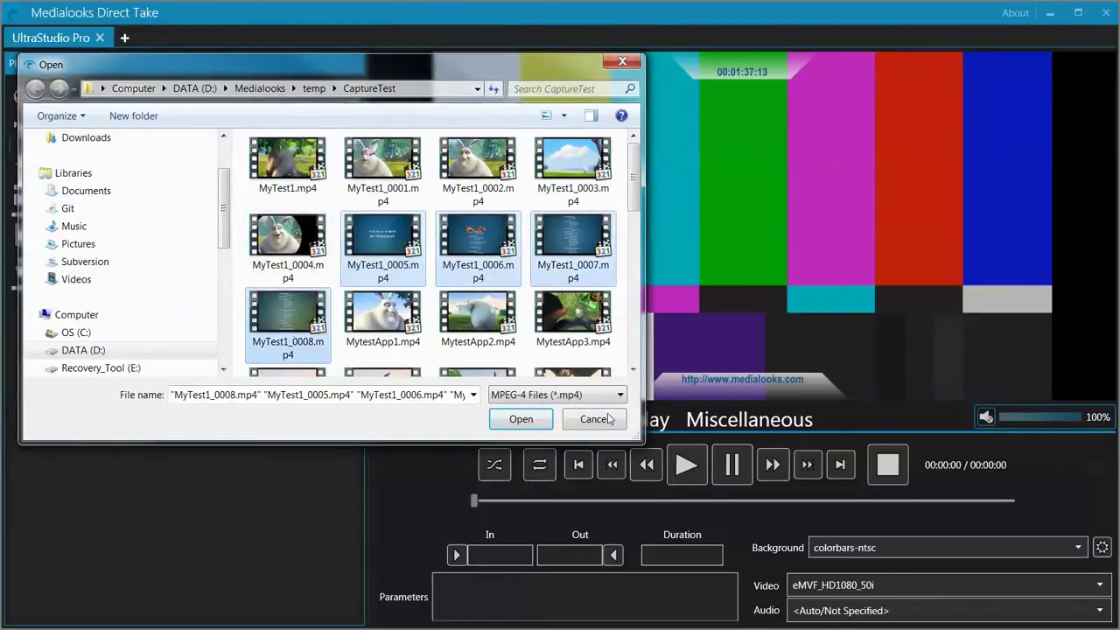
left_click(521, 420)
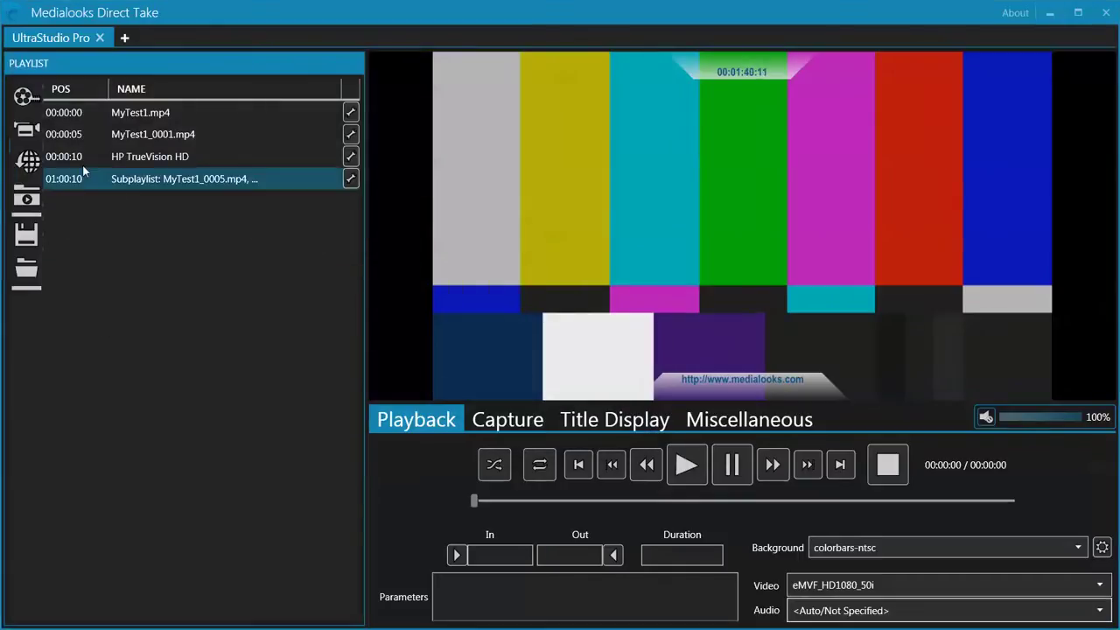
left_click(151, 181)
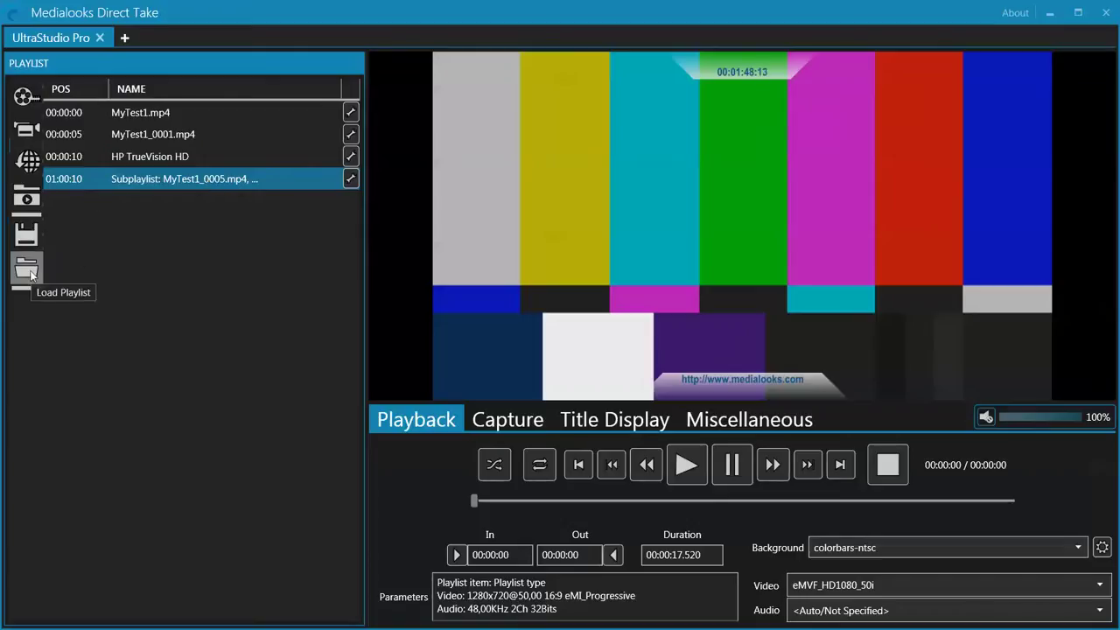
Inspect MyTest1.mp4's file parameters, including its file path, then close them
left_click(174, 386)
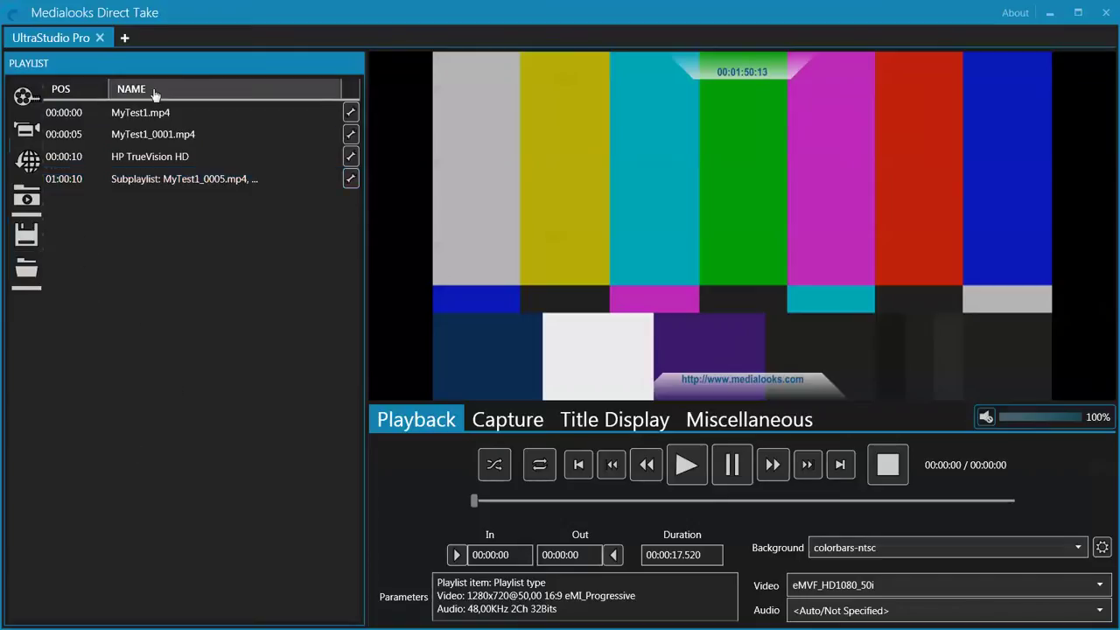
left_click(136, 113)
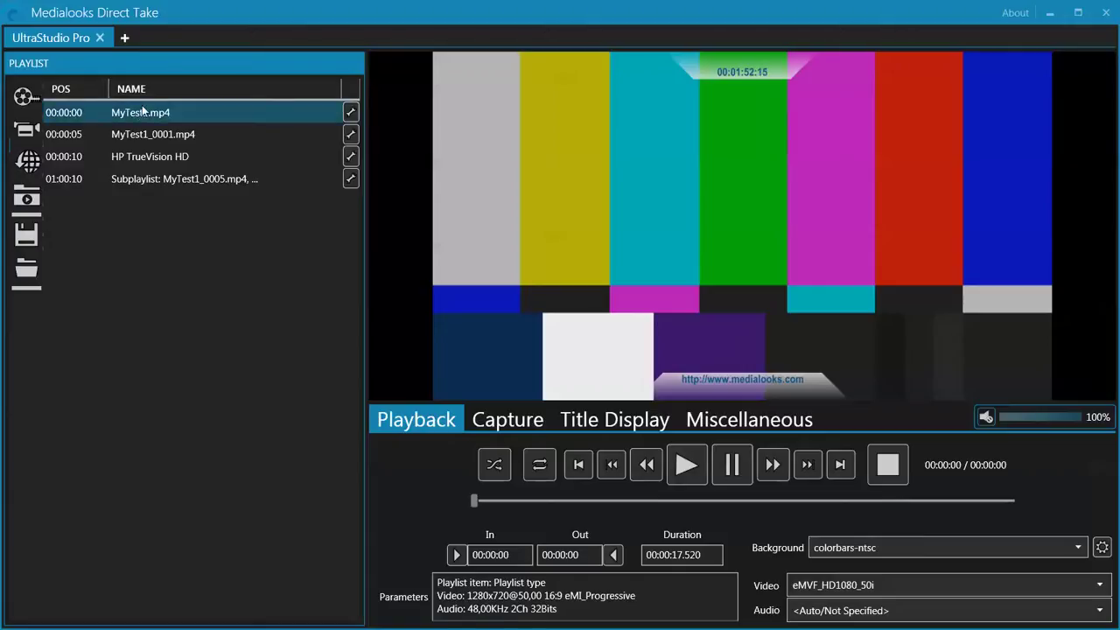
left_click(350, 112)
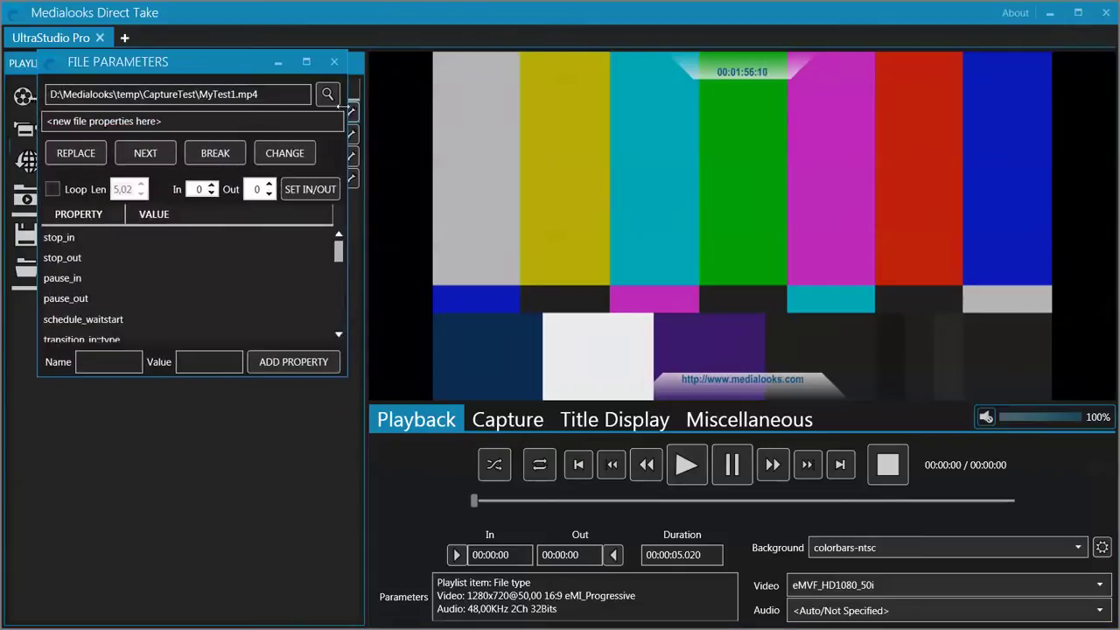
left_click_drag(233, 66, 219, 224)
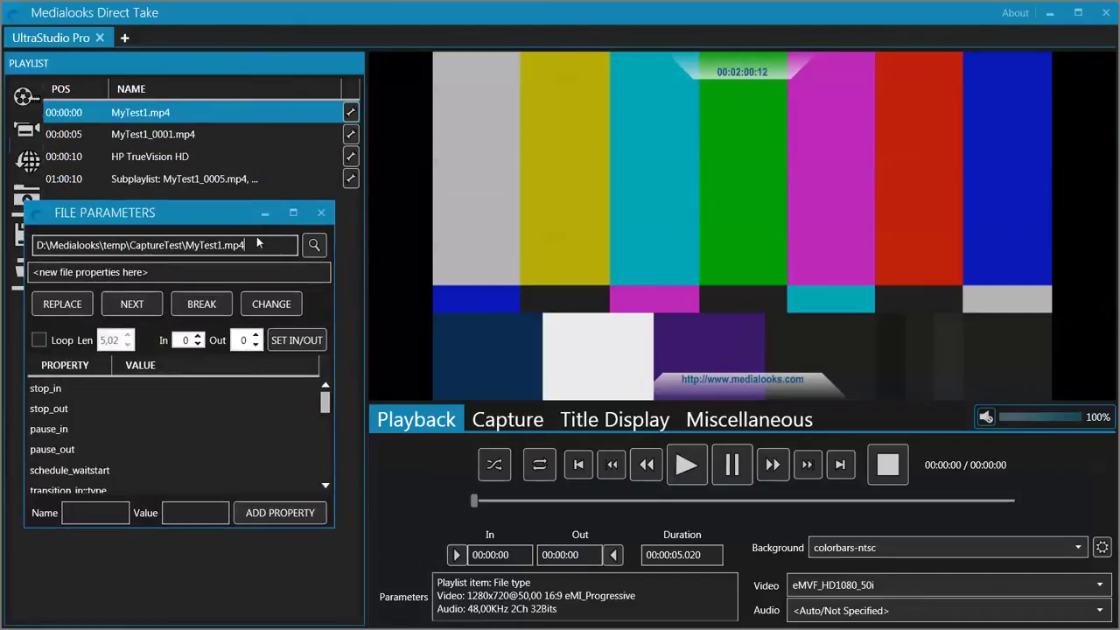
triple_click(257, 238)
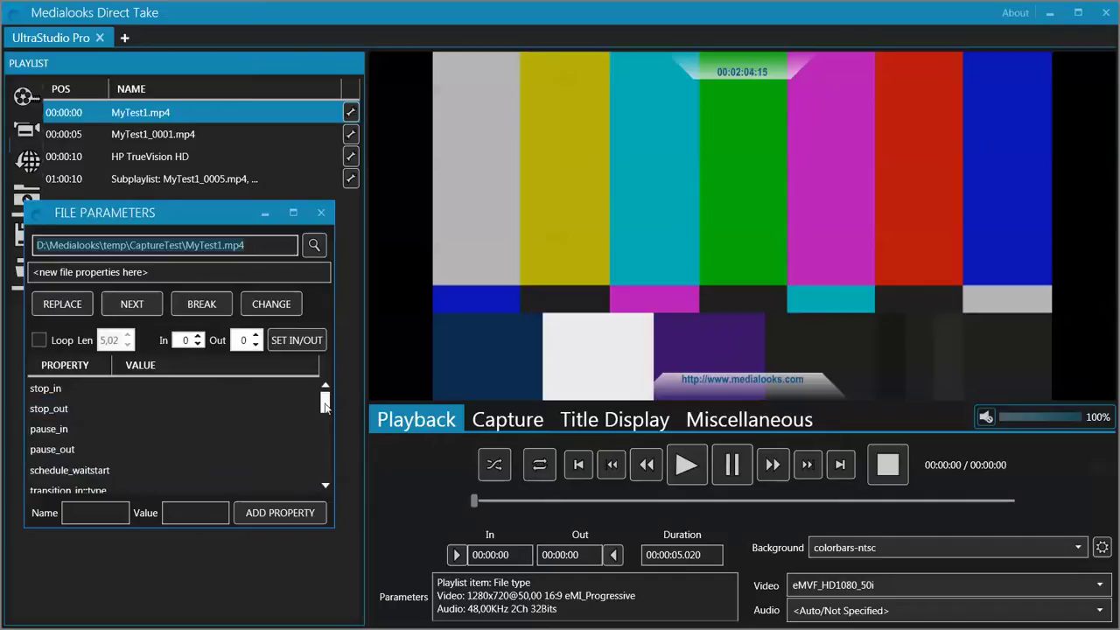
left_click_drag(324, 404, 227, 459)
left_click(321, 212)
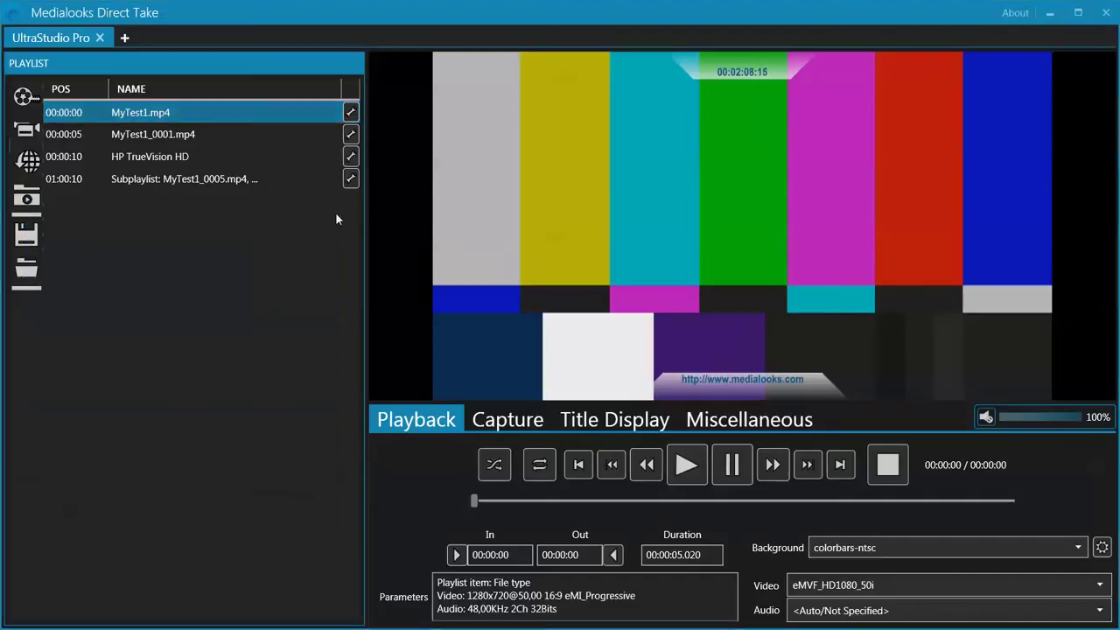
Review the HP TrueVision HD live source settings, close them, and select the Subplaylist row
left_click(350, 164)
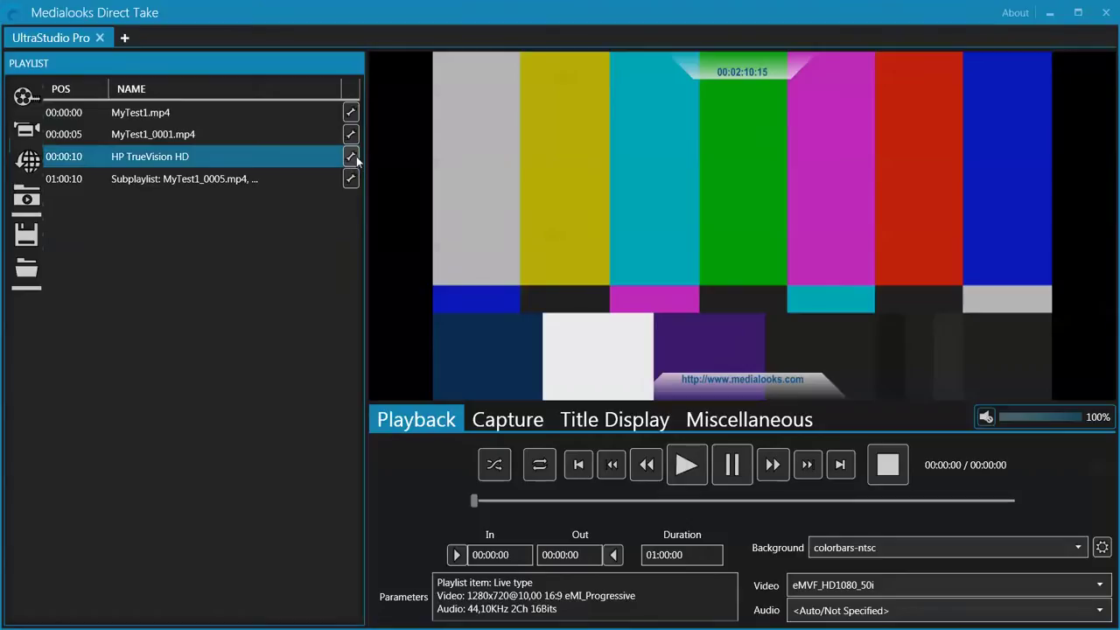
left_click(351, 155)
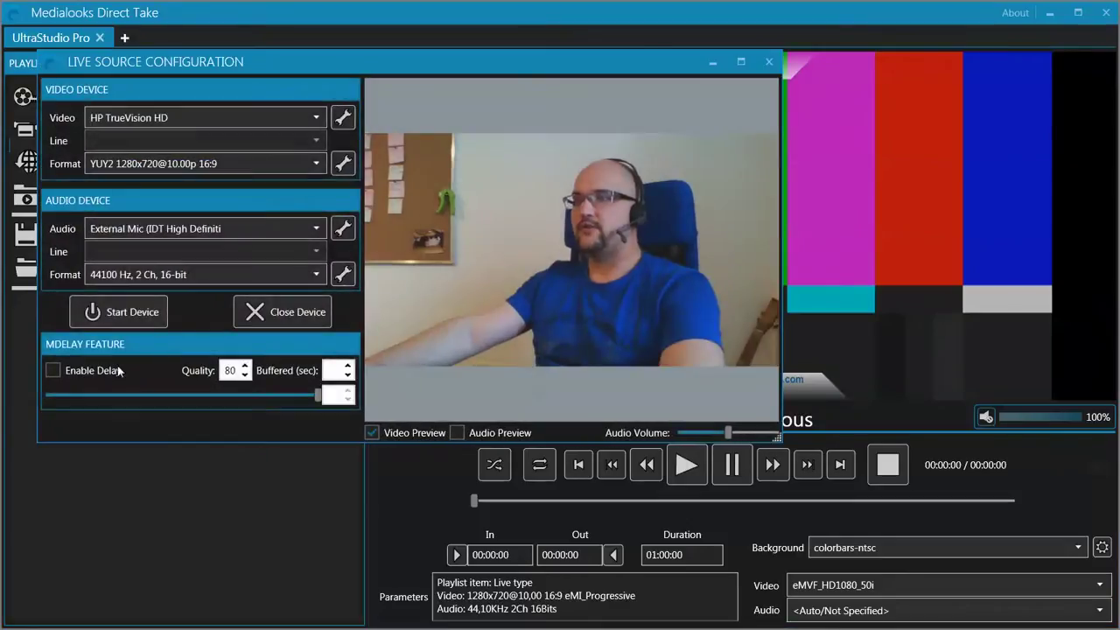
left_click_drag(247, 65, 249, 146)
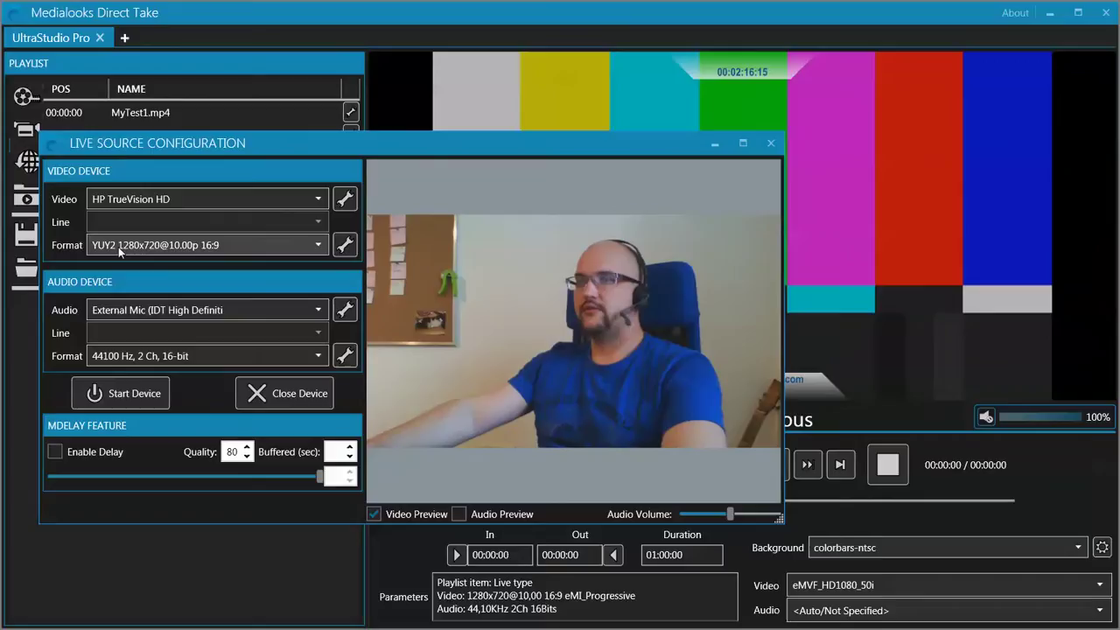
left_click(771, 143)
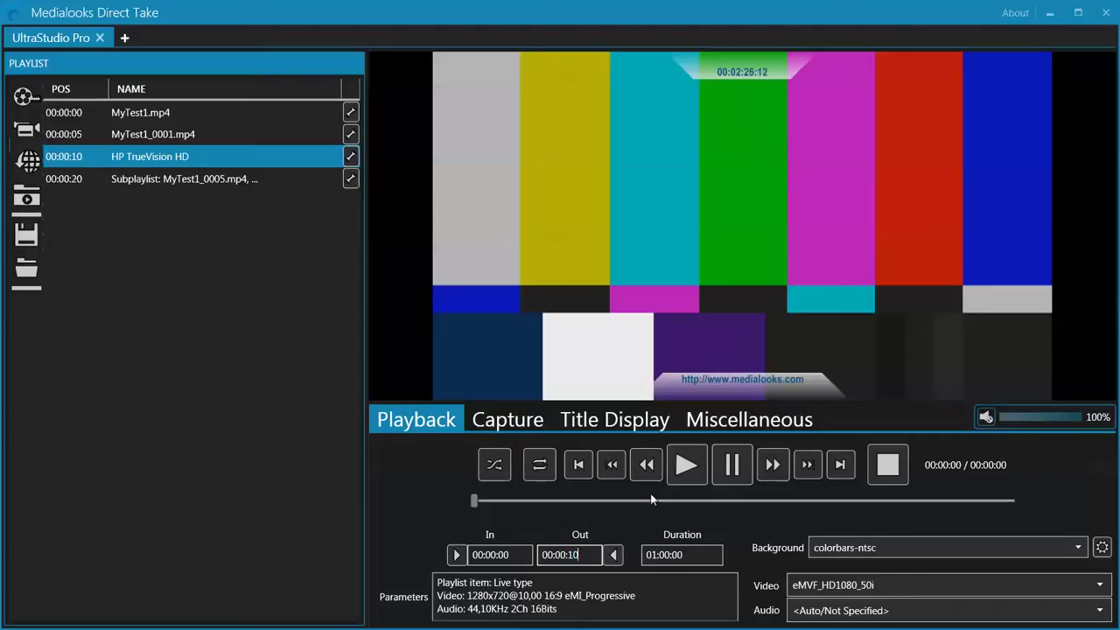
left_click(148, 181)
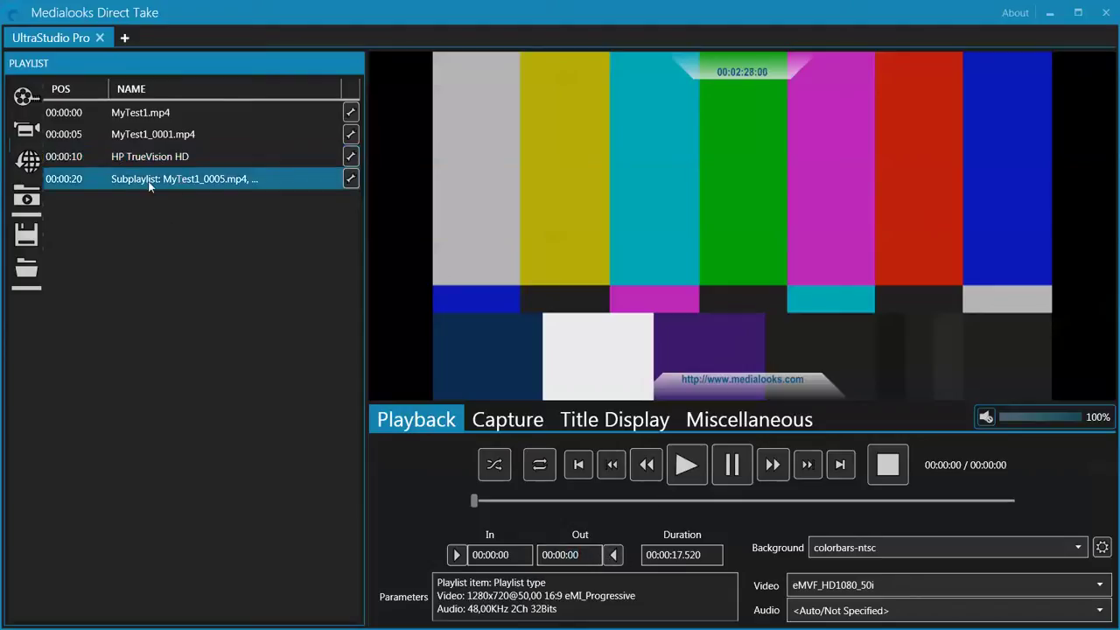
left_click(350, 179)
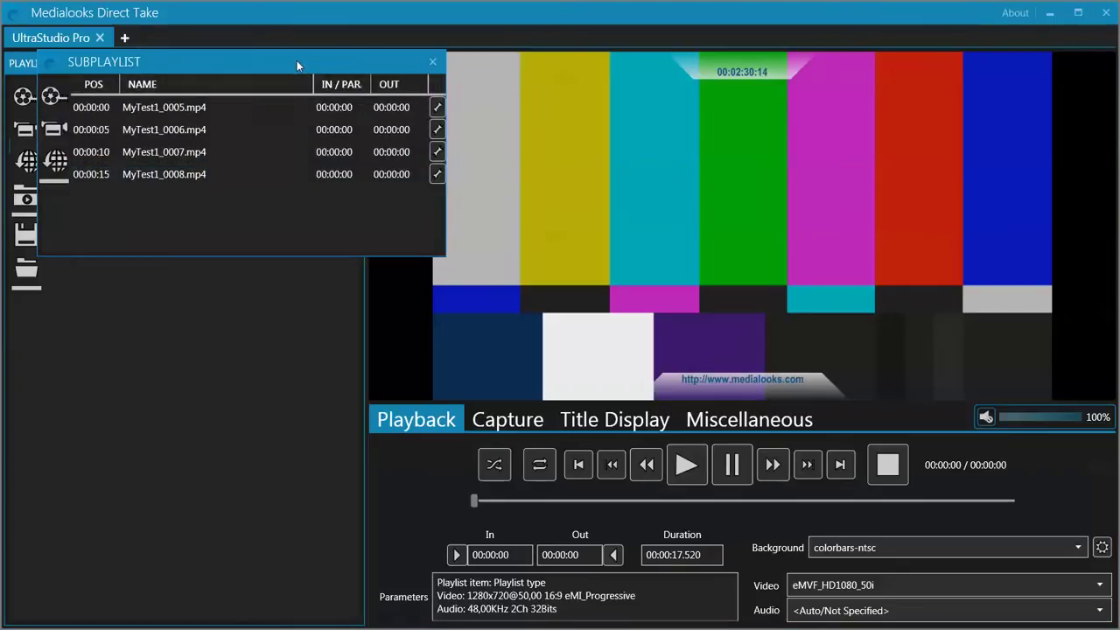
left_click_drag(297, 61, 372, 274)
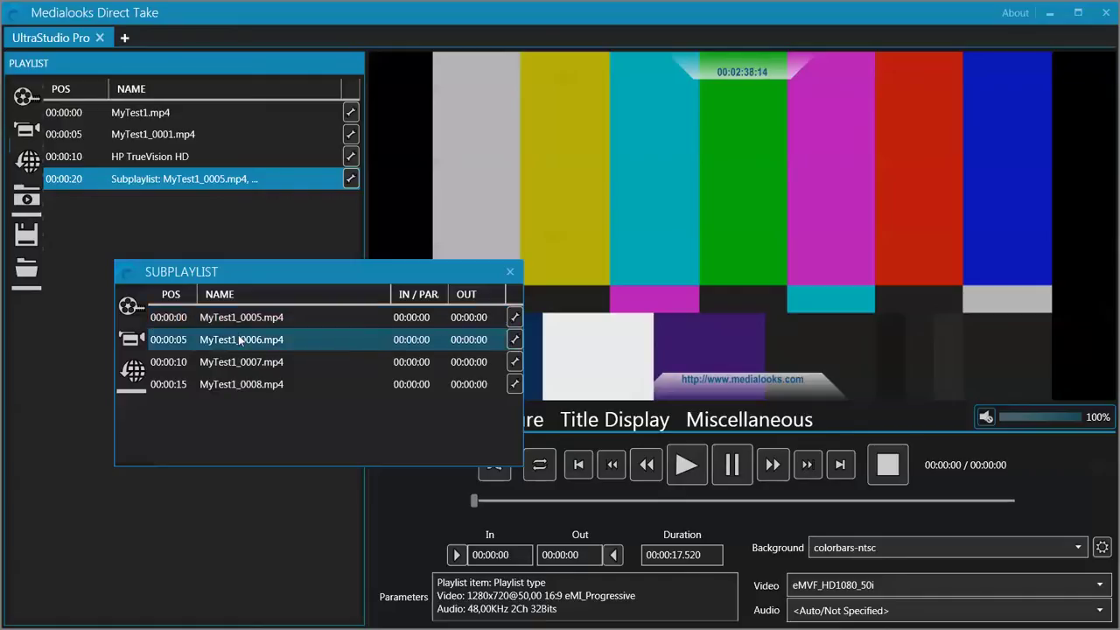
left_click(179, 361)
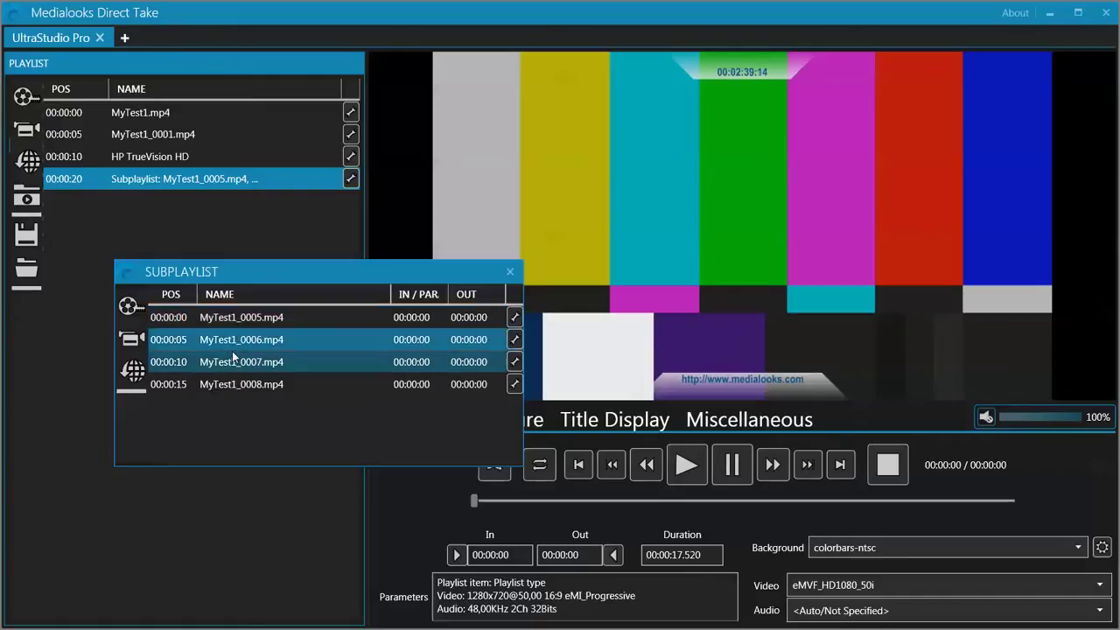
left_click(515, 316)
left_click_drag(352, 328, 288, 214)
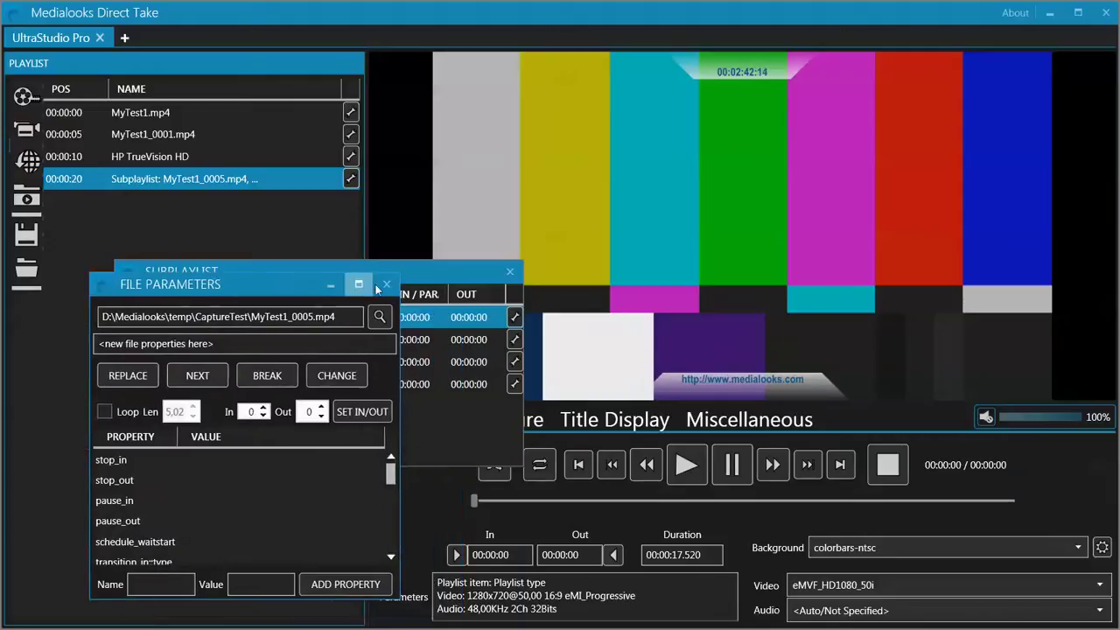
left_click(385, 210)
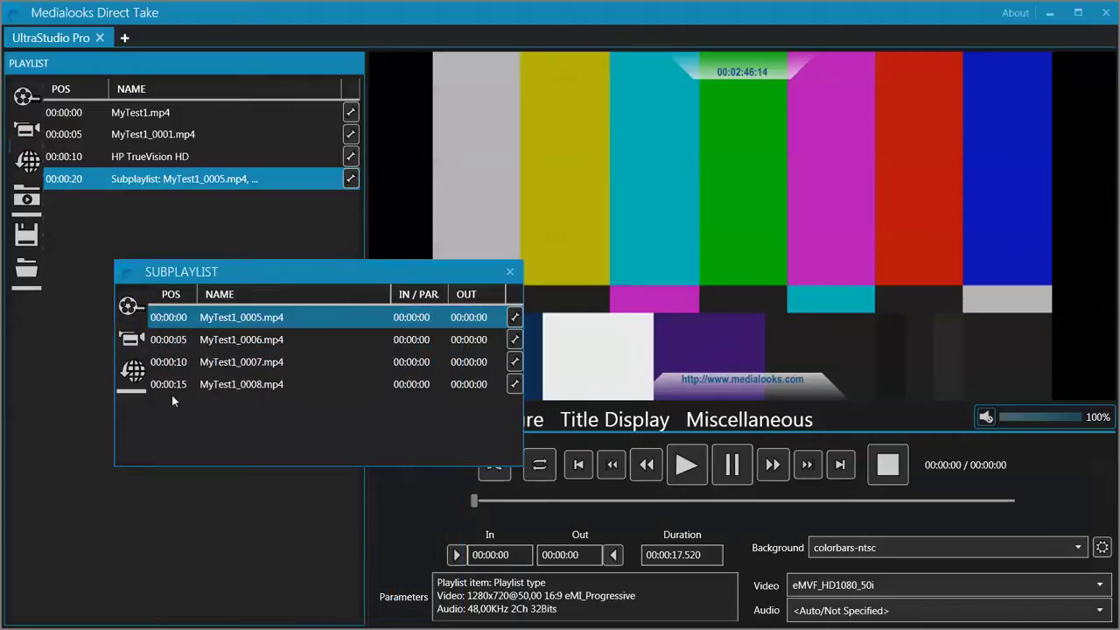
left_click(510, 273)
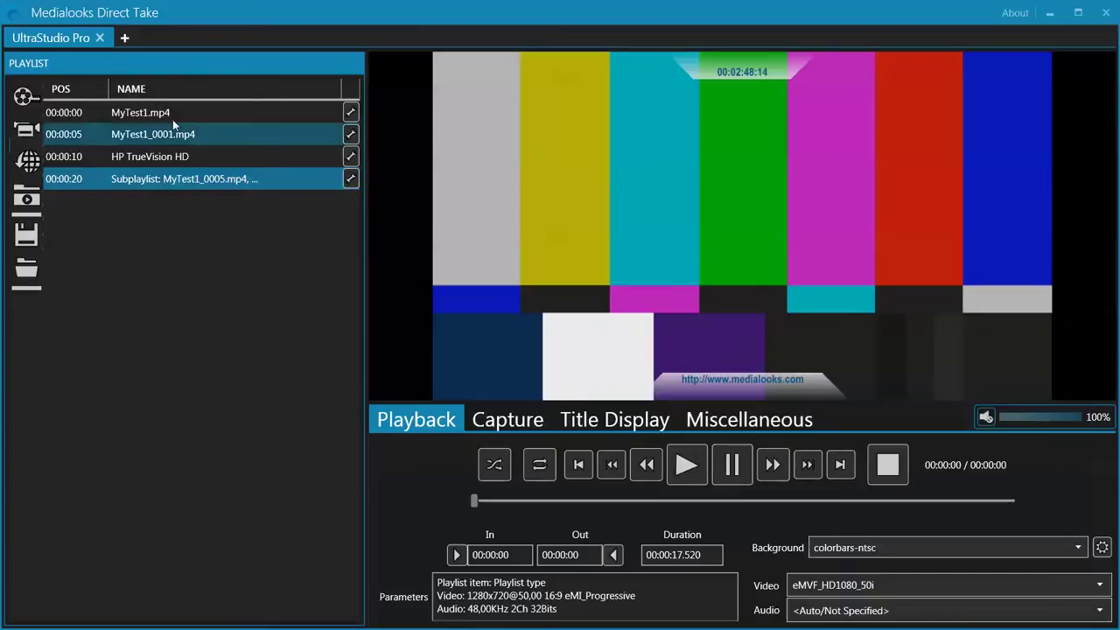
left_click(167, 115)
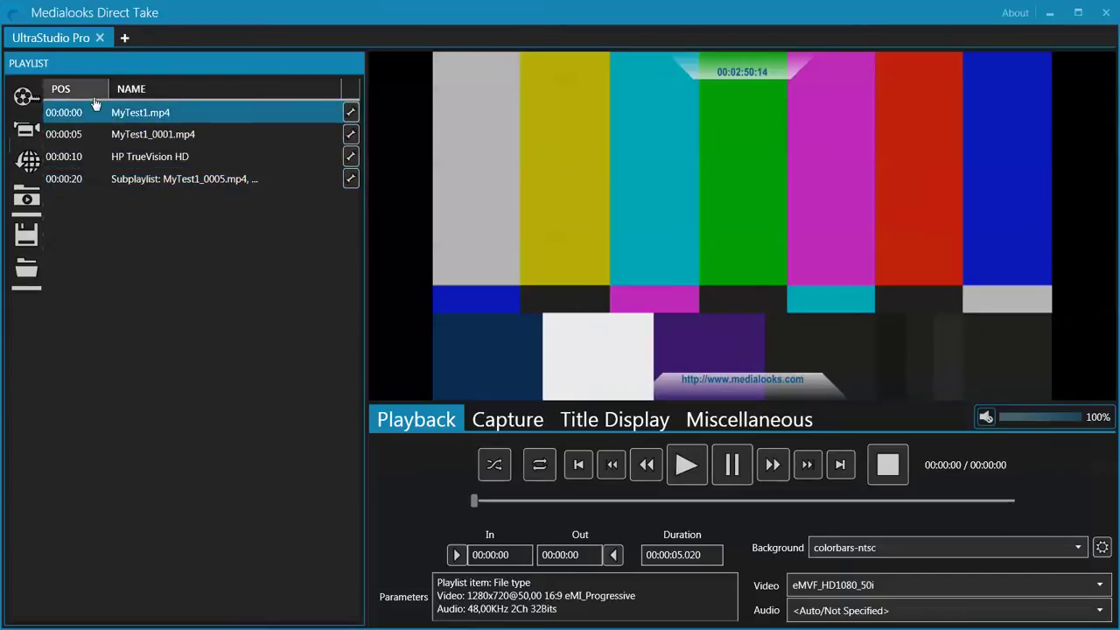
left_click(702, 470)
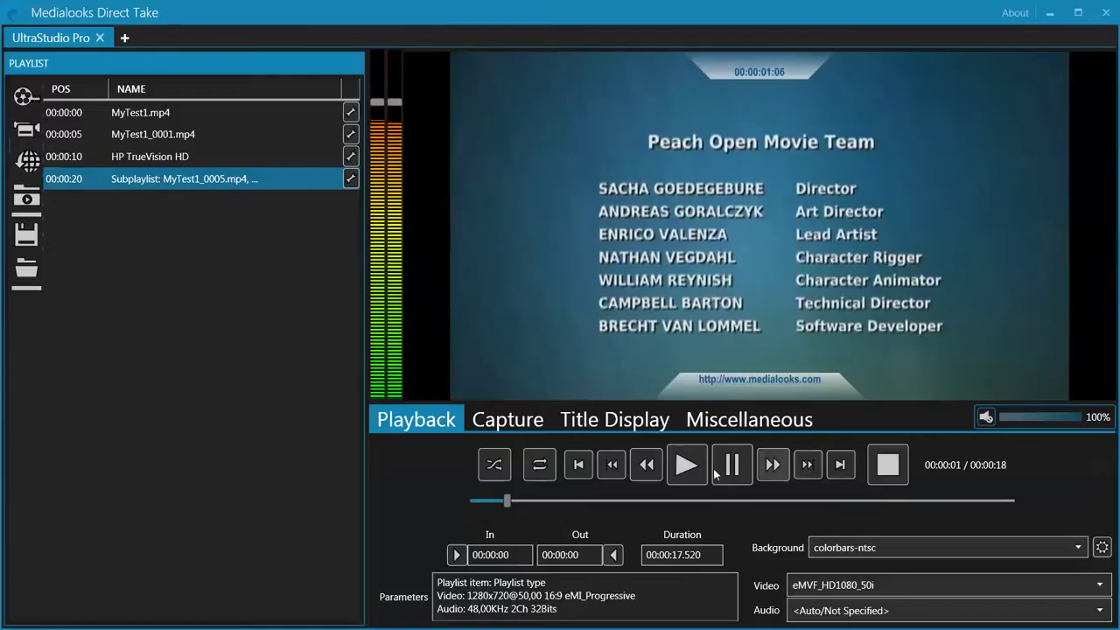
Play MyTest1.mp4 from the playlist so the videos run in the preview
double_click(152, 113)
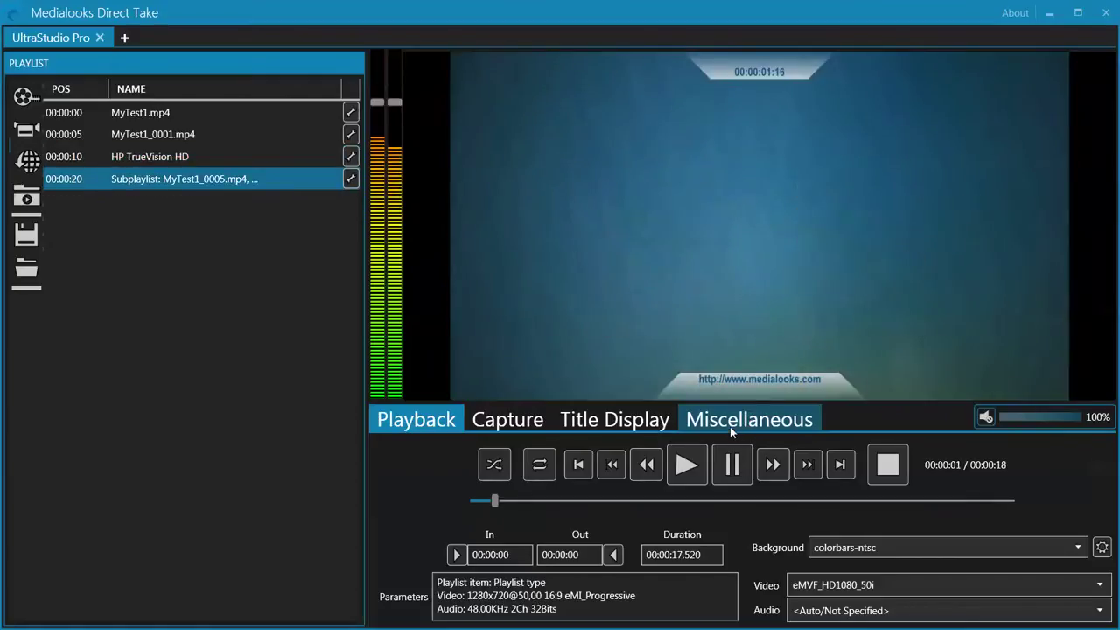
Adjust black level, brightness, colour gain, V-level and Y-level on the Miscellaneous tab, then restore default colours
left_click(764, 423)
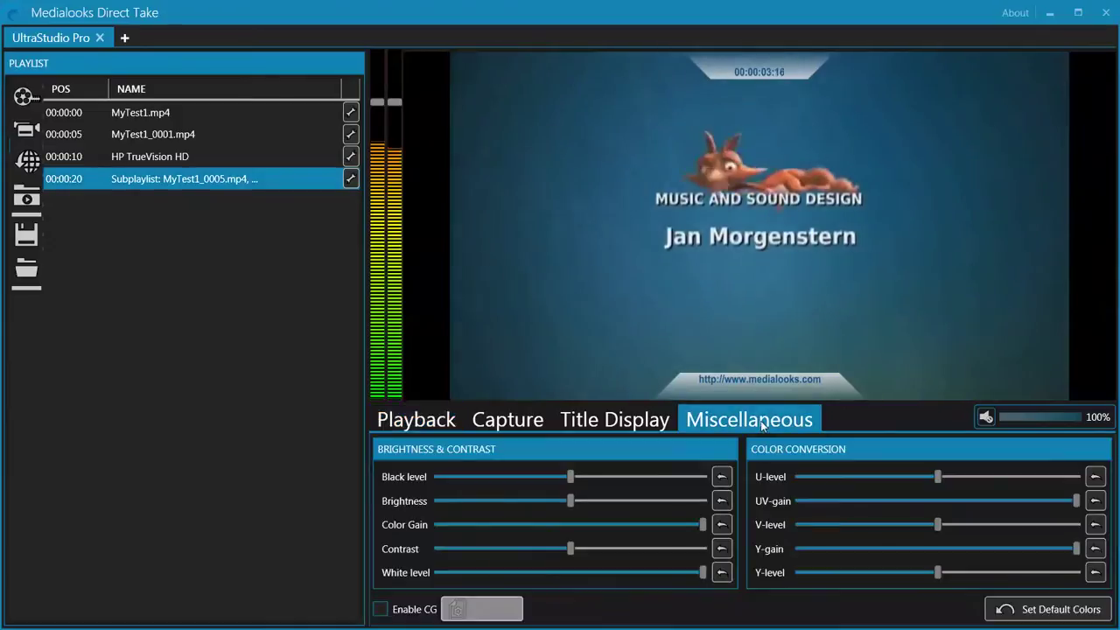
left_click_drag(570, 476, 622, 500)
left_click_drag(701, 525, 532, 525)
left_click_drag(936, 525, 806, 525)
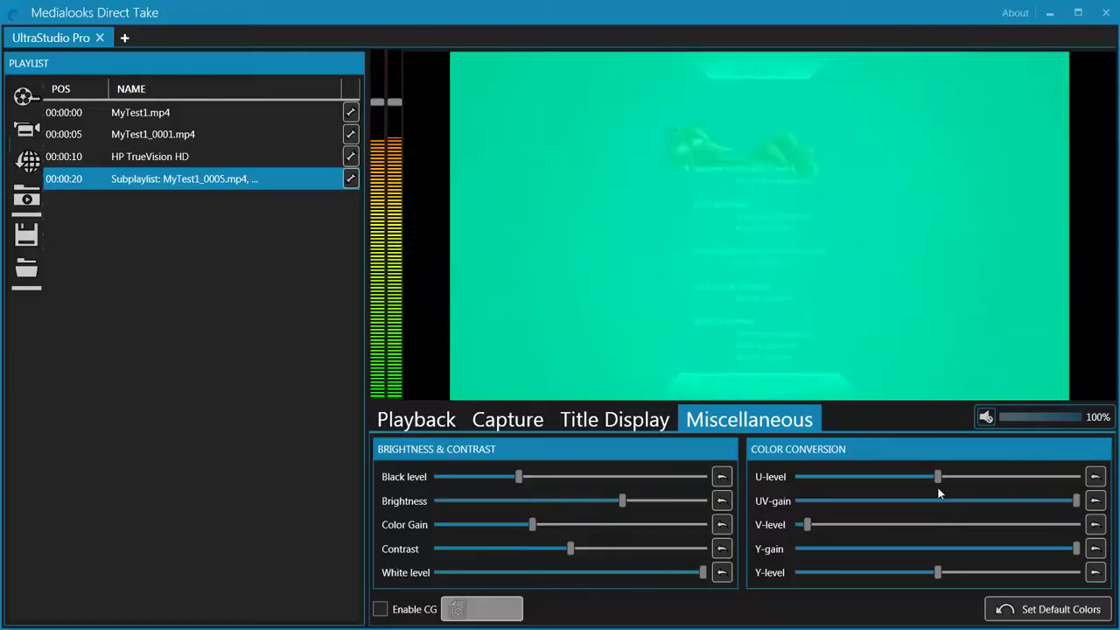
left_click_drag(937, 573, 1024, 572)
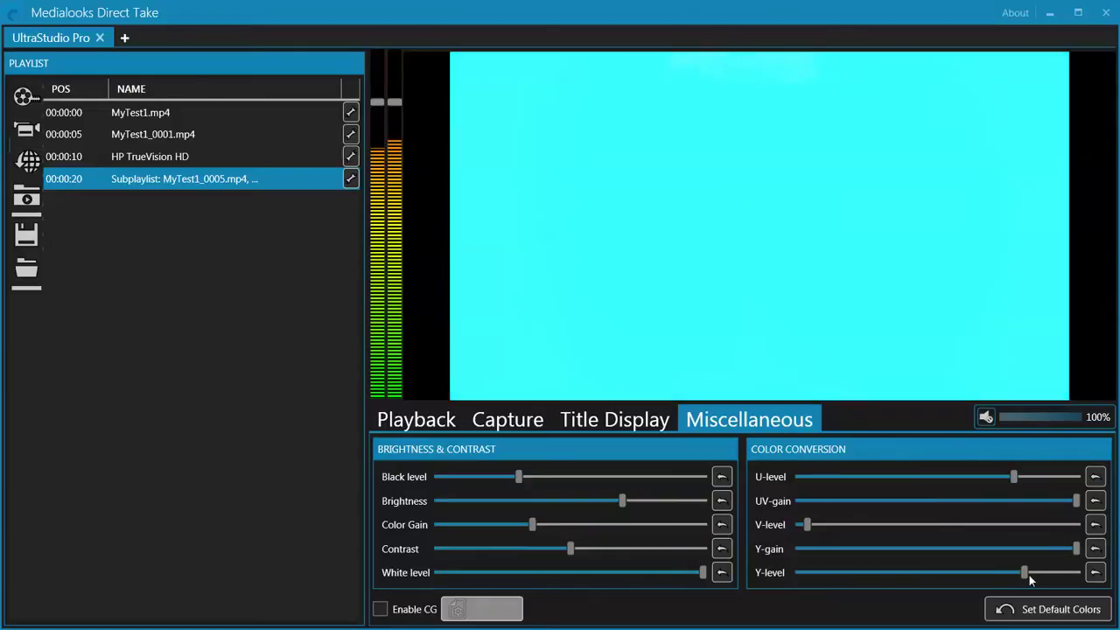
left_click(1094, 572)
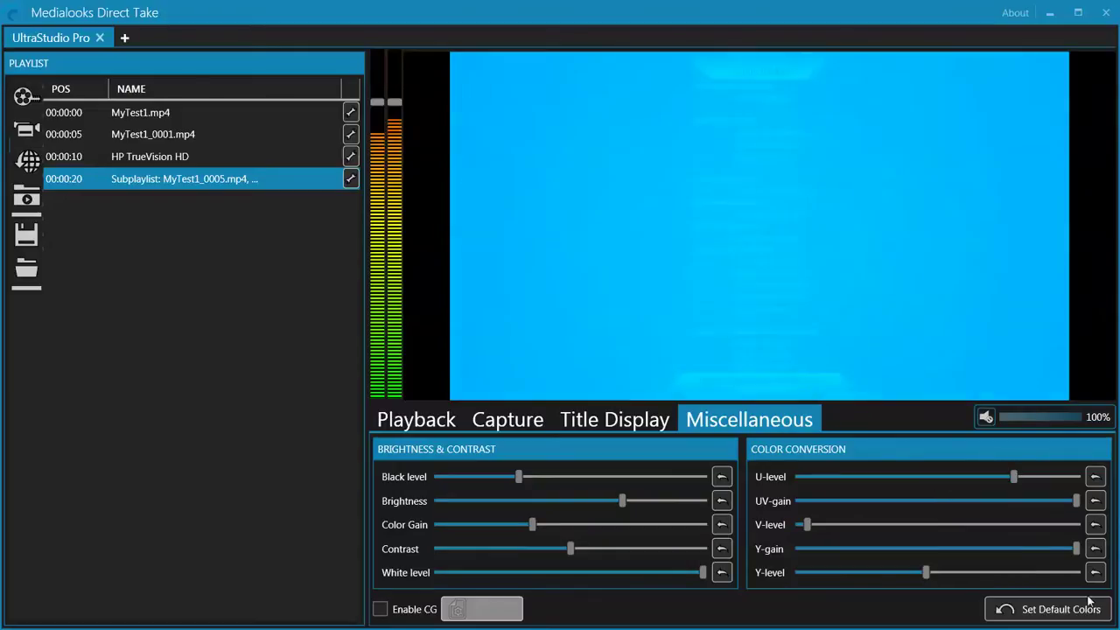
left_click(1061, 612)
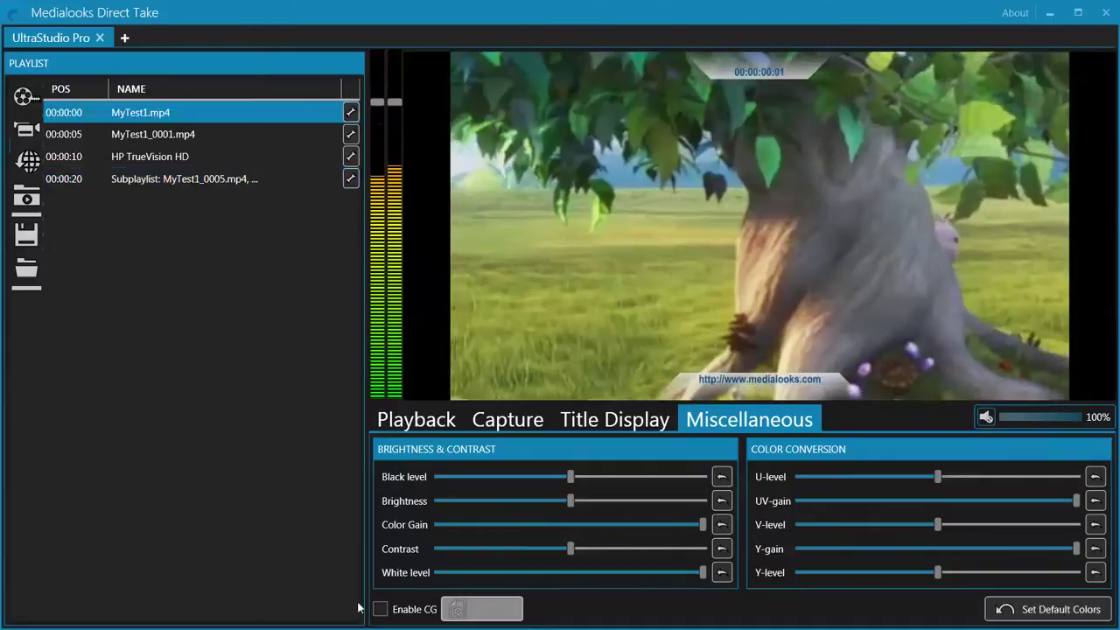
Tick Enable CG on the Miscellaneous tab, then bring up the Title Display page
left_click(382, 612)
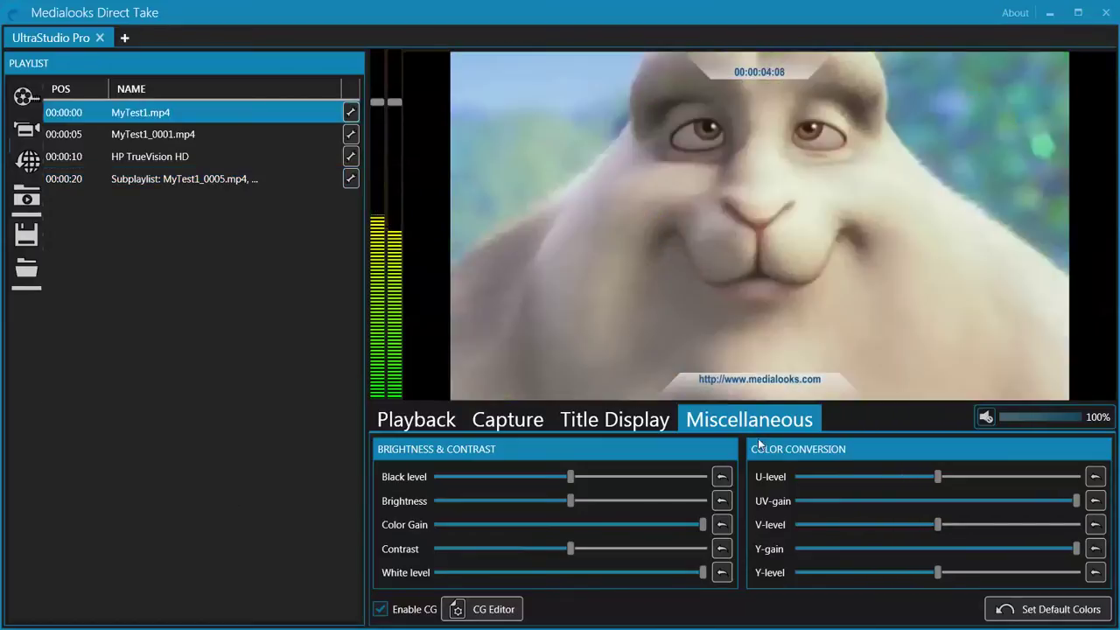
left_click(595, 423)
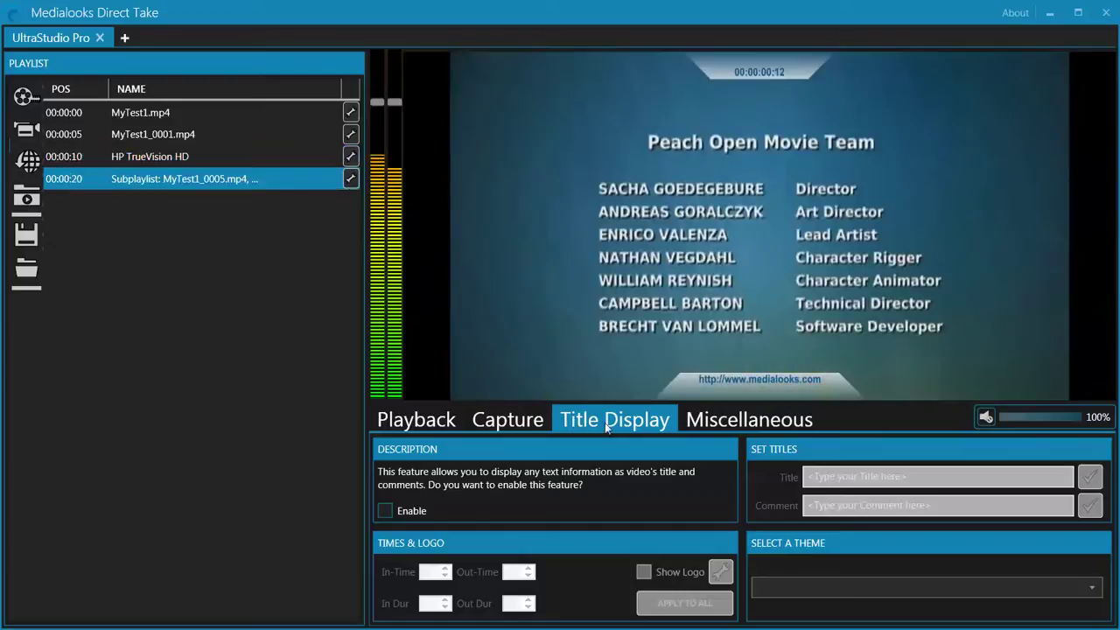
Enable the title and comment overlay and select MyTest1.mp4 for title editing
left_click(386, 512)
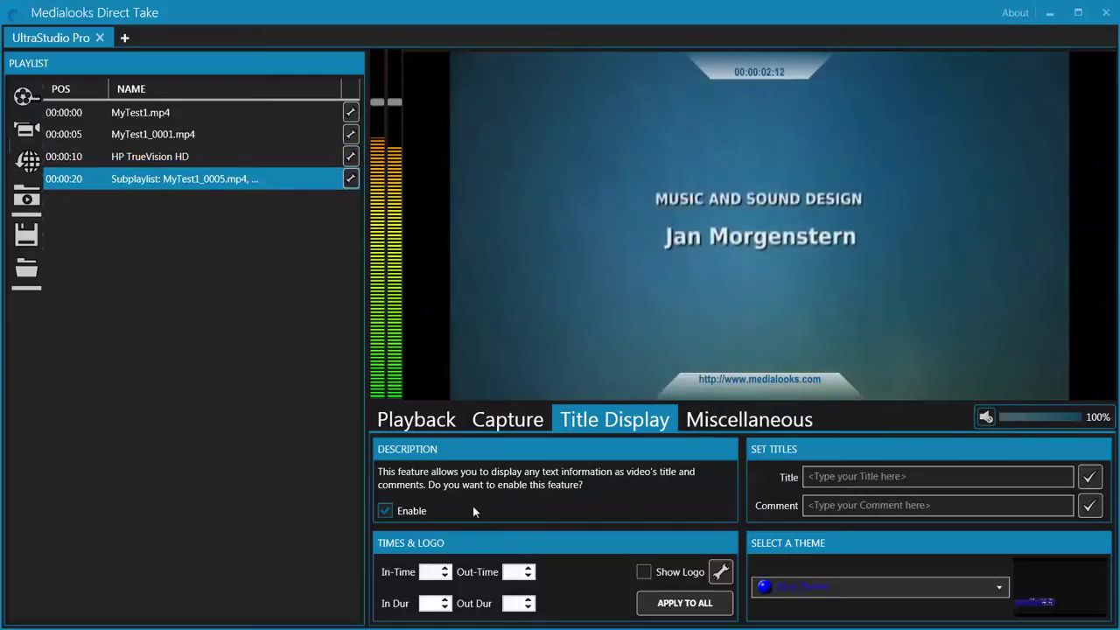
left_click(419, 427)
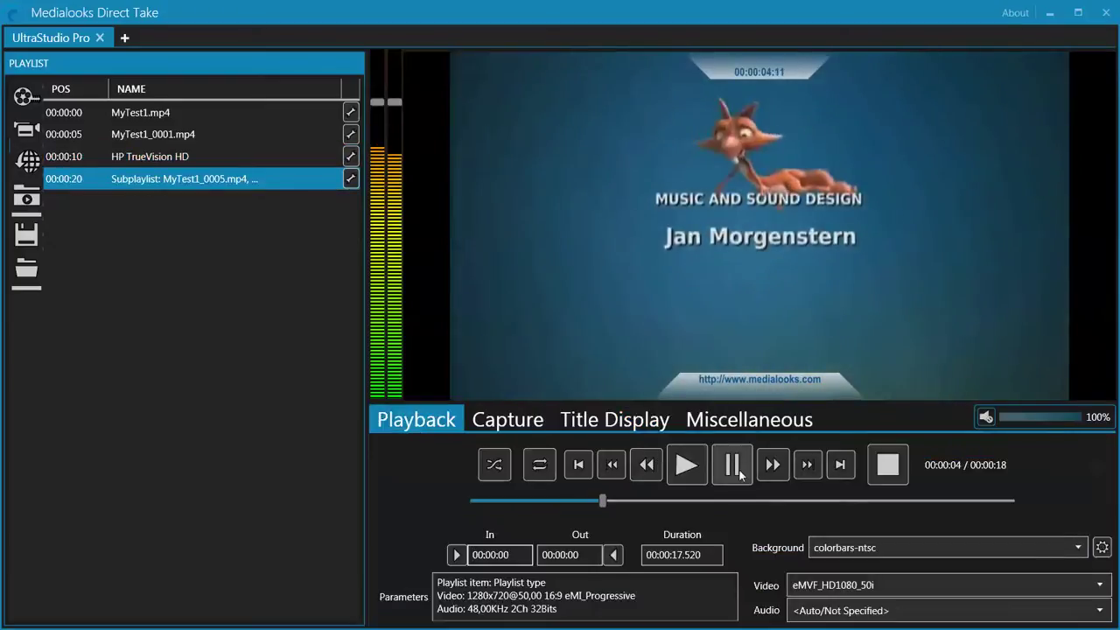
left_click(133, 120)
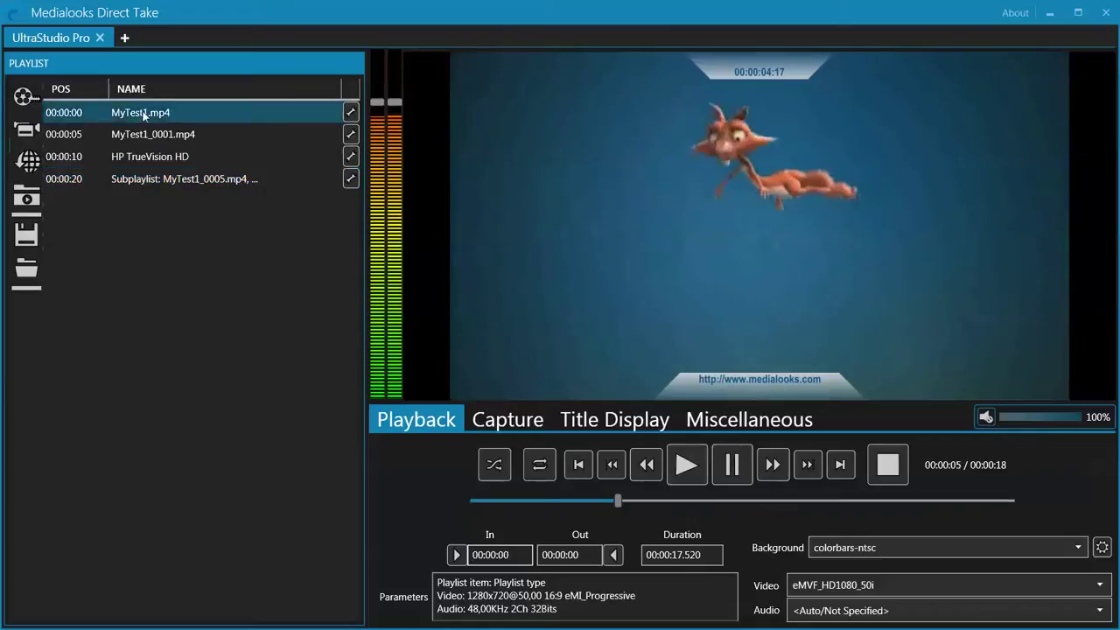
left_click(621, 418)
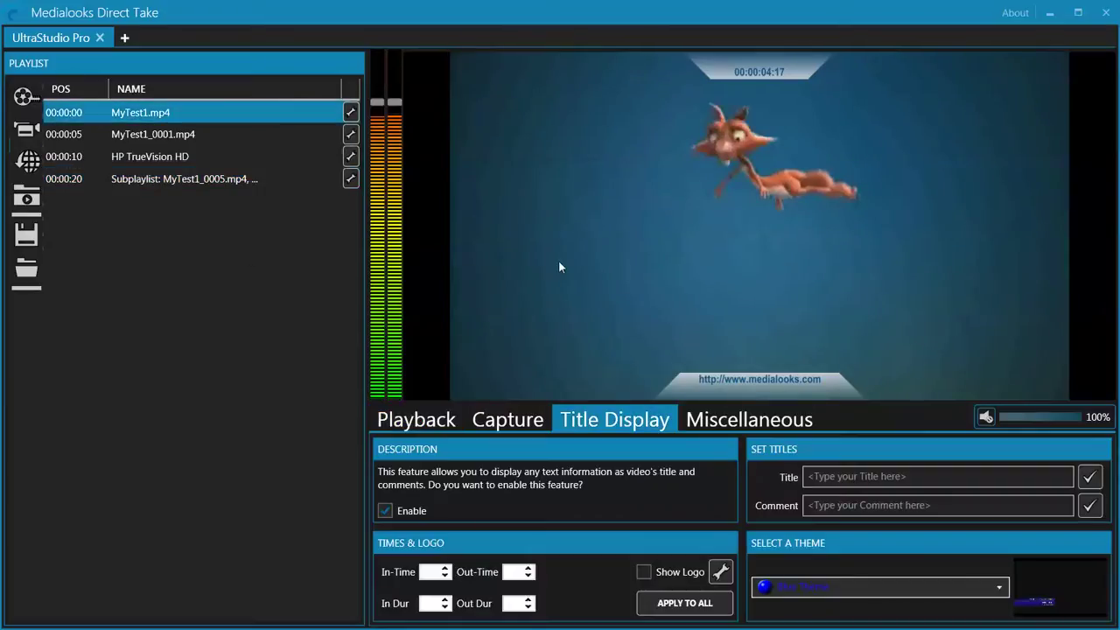
Enter title MyTitle1 and comment Comment1 for MyTest1.mp4, then a title and comment for MyTest1_0001.mp4
left_click(919, 480)
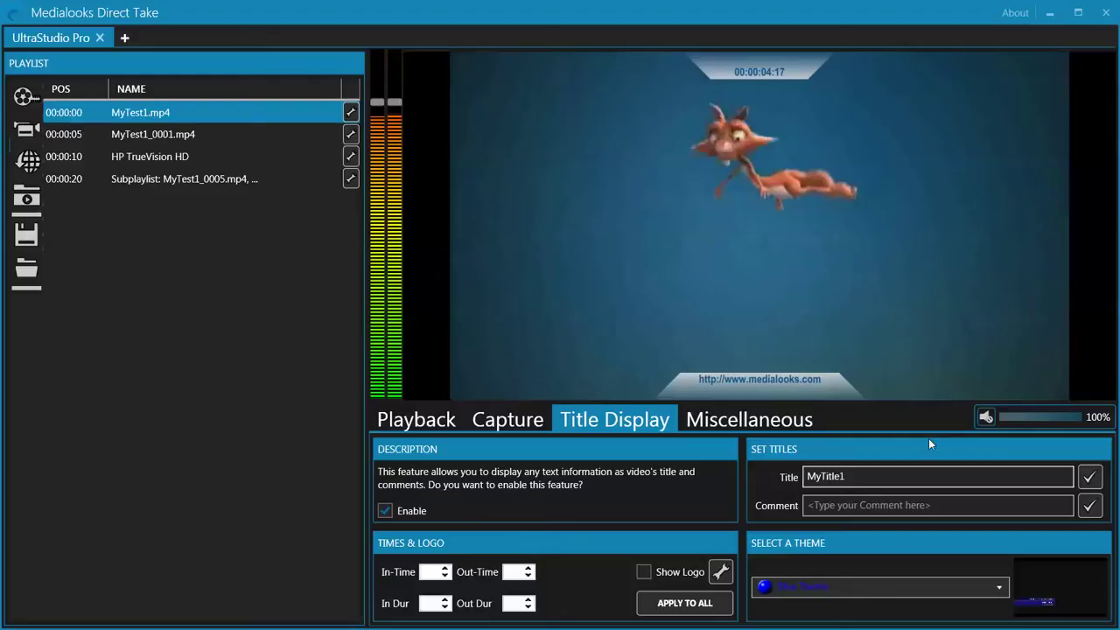
left_click(1002, 498)
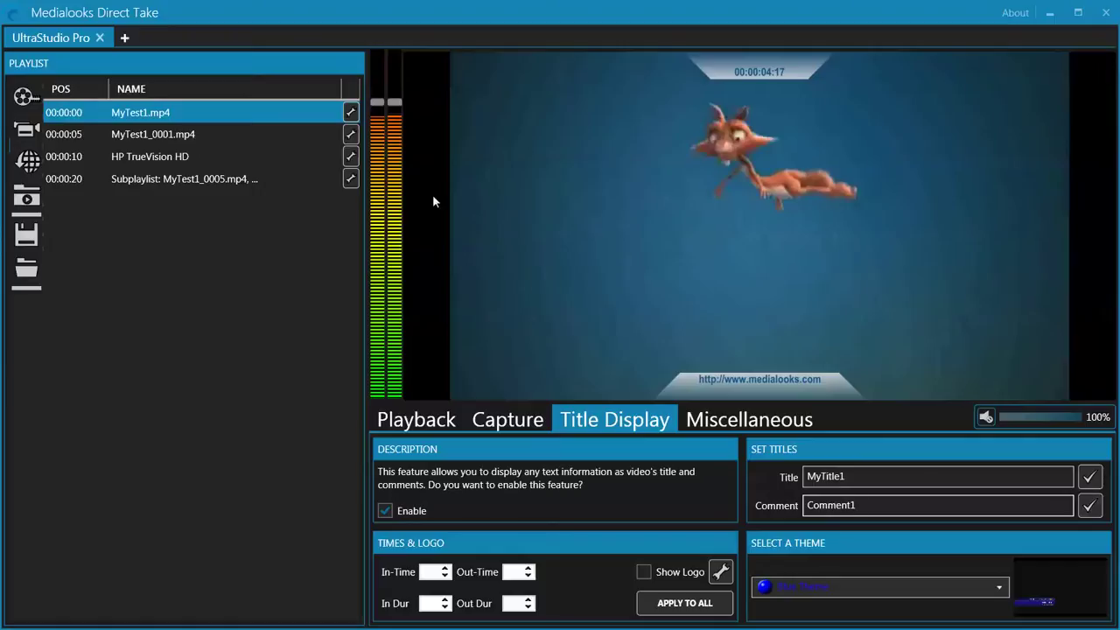
left_click(181, 137)
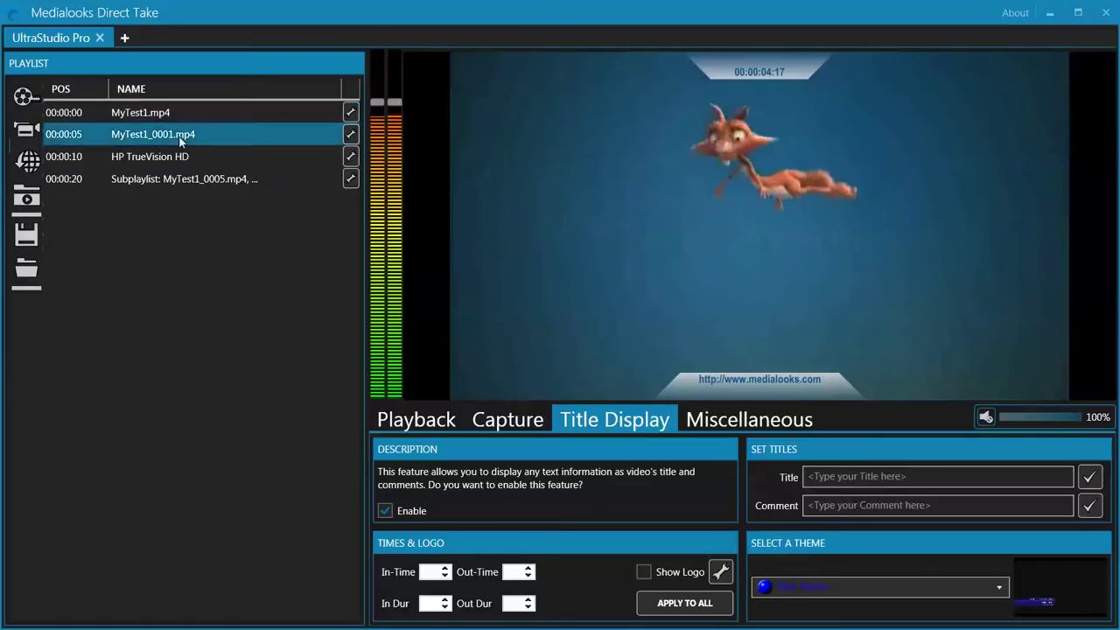
left_click(873, 480)
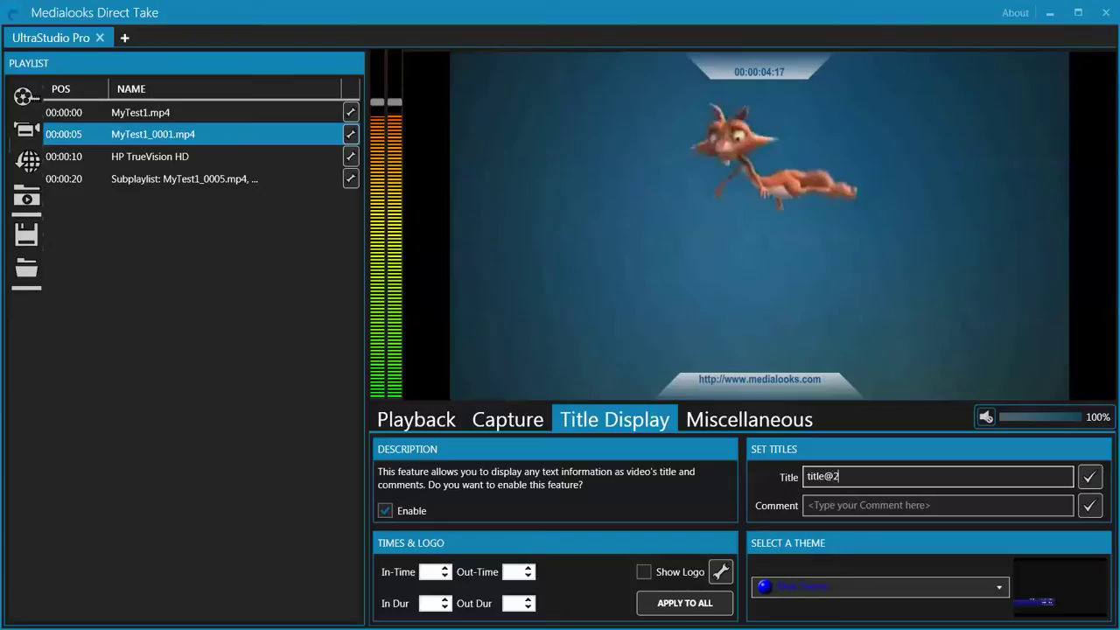
left_click(996, 502)
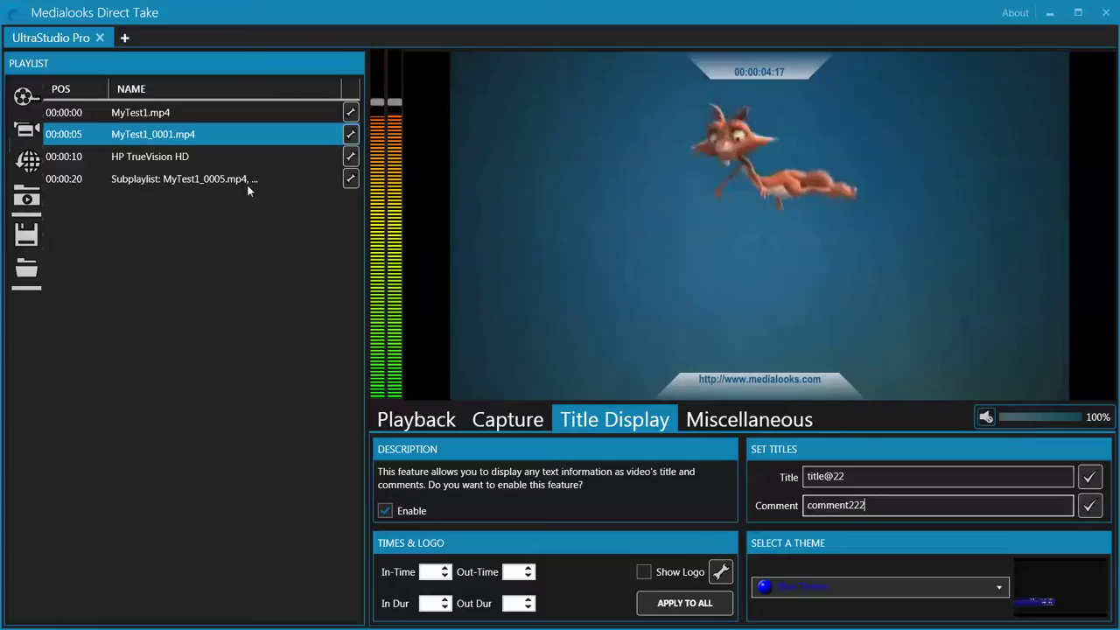
Check each playlist entry's titles, ending on MyTest1.mp4, then return to Playback
left_click(138, 179)
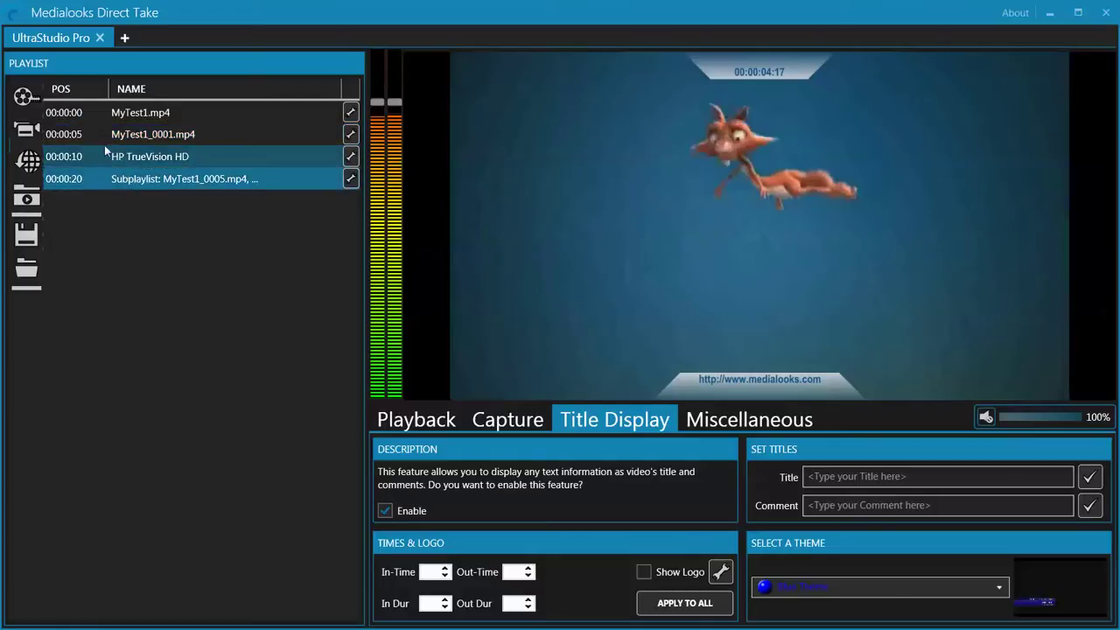
left_click(138, 117)
left_click(175, 155)
left_click(185, 116)
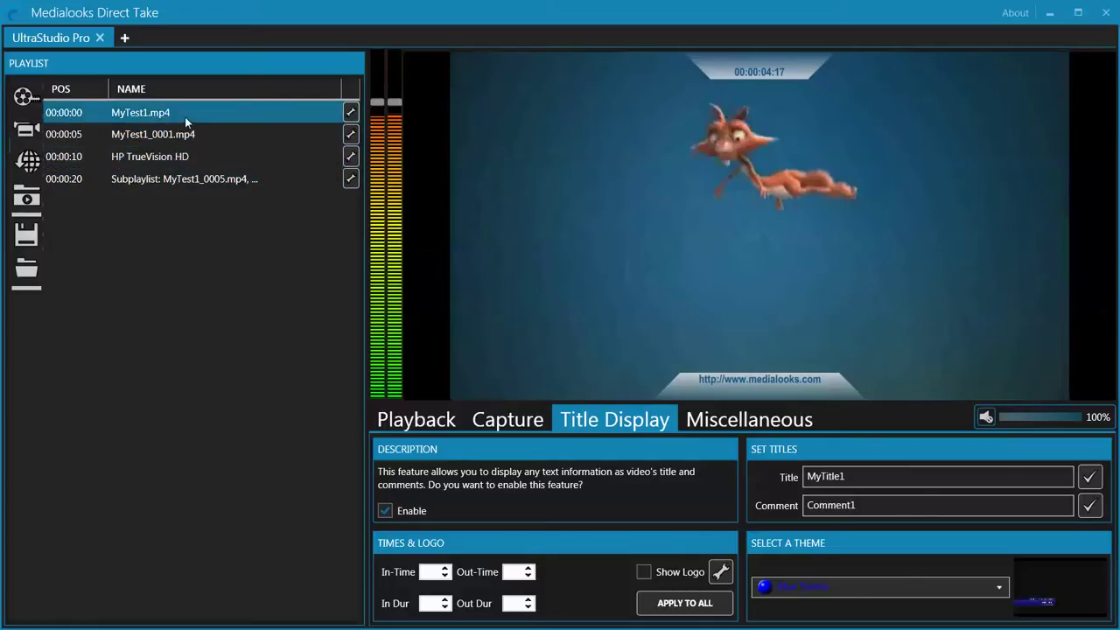
left_click(418, 420)
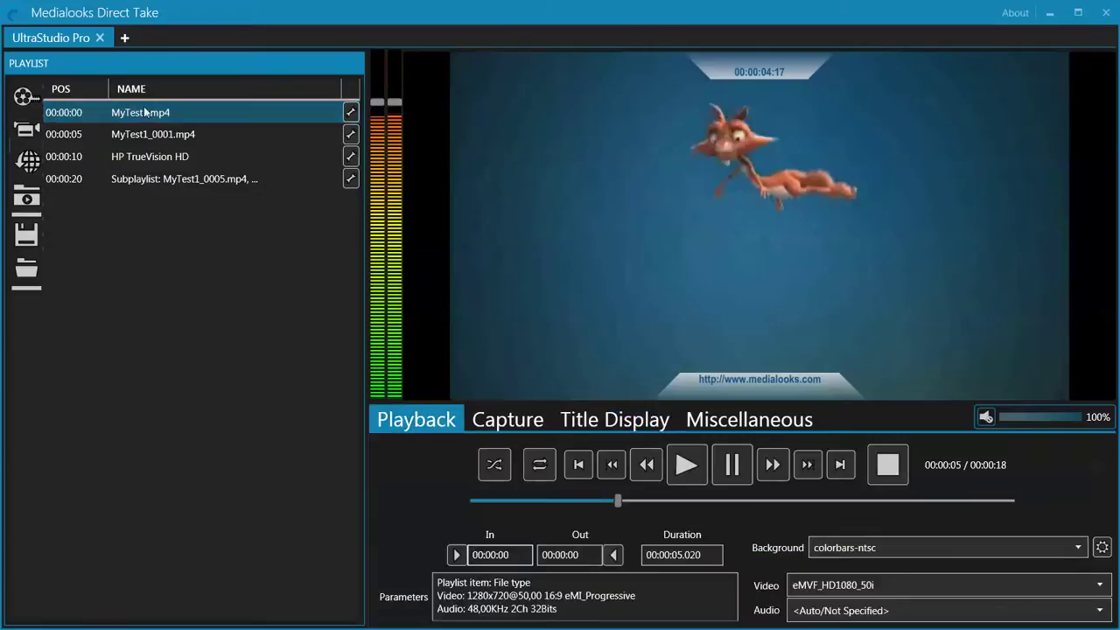
Play the playlist from MyTest1.mp4 and view MyTest1_0001.mp4's title and comment on Title Display
double_click(121, 113)
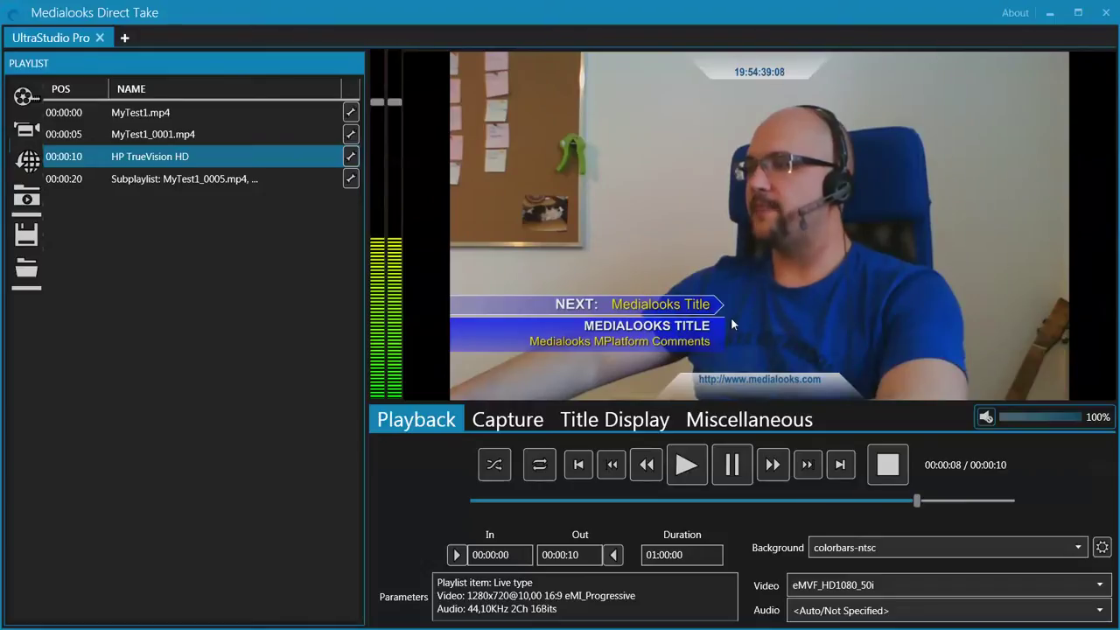
left_click(610, 423)
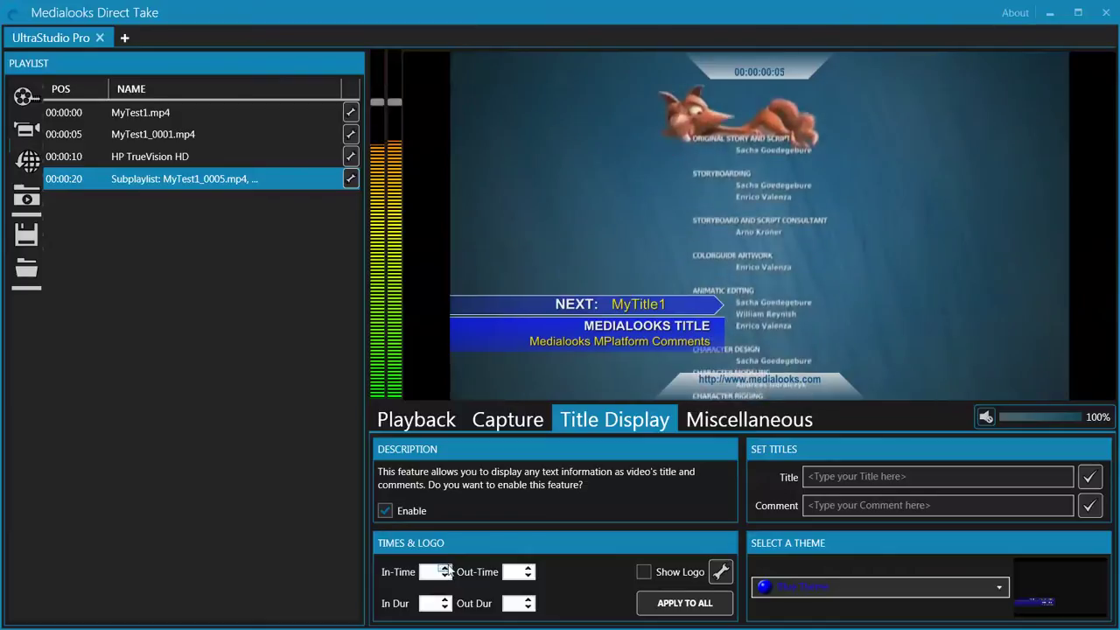
left_click(173, 143)
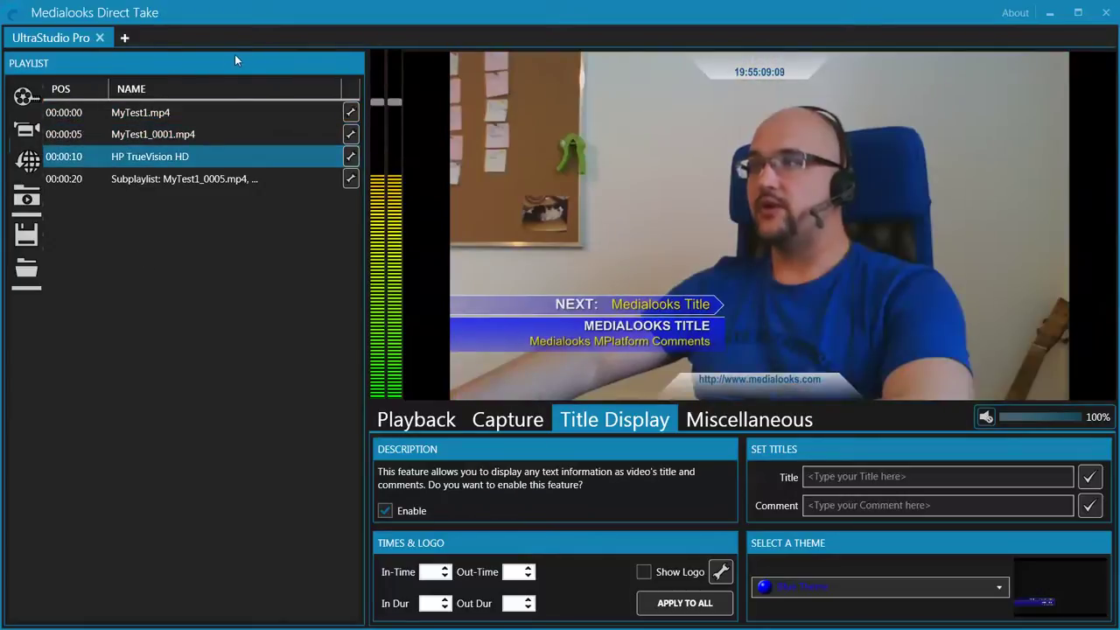
Open a new device tab with HP TrueVision HD selected as the video source
left_click(133, 38)
left_click_drag(171, 63, 180, 286)
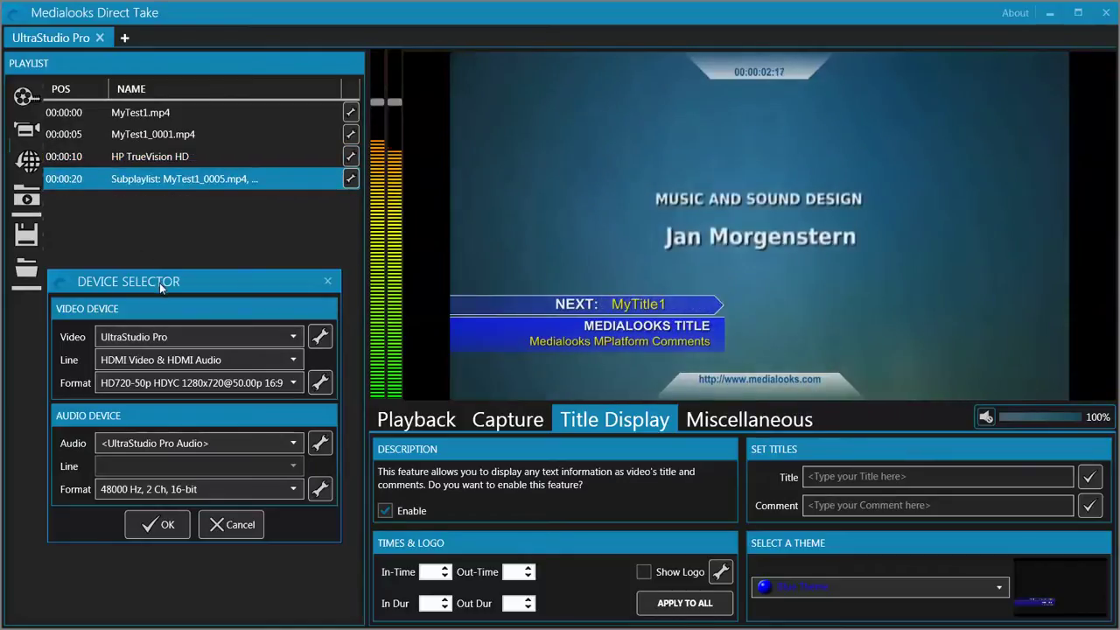
left_click(288, 341)
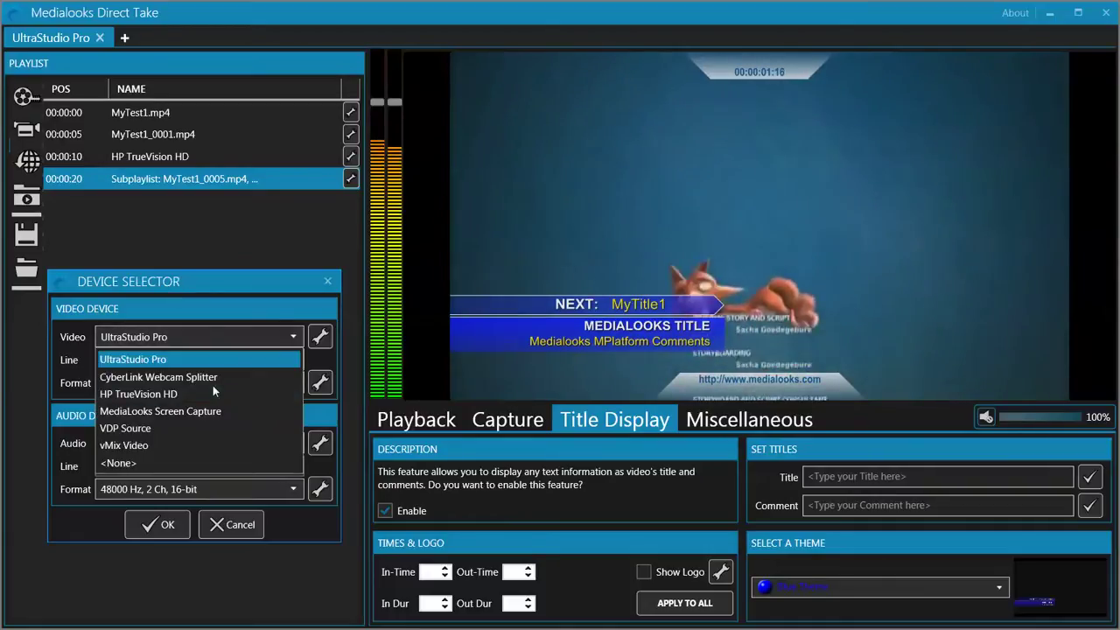
left_click(203, 395)
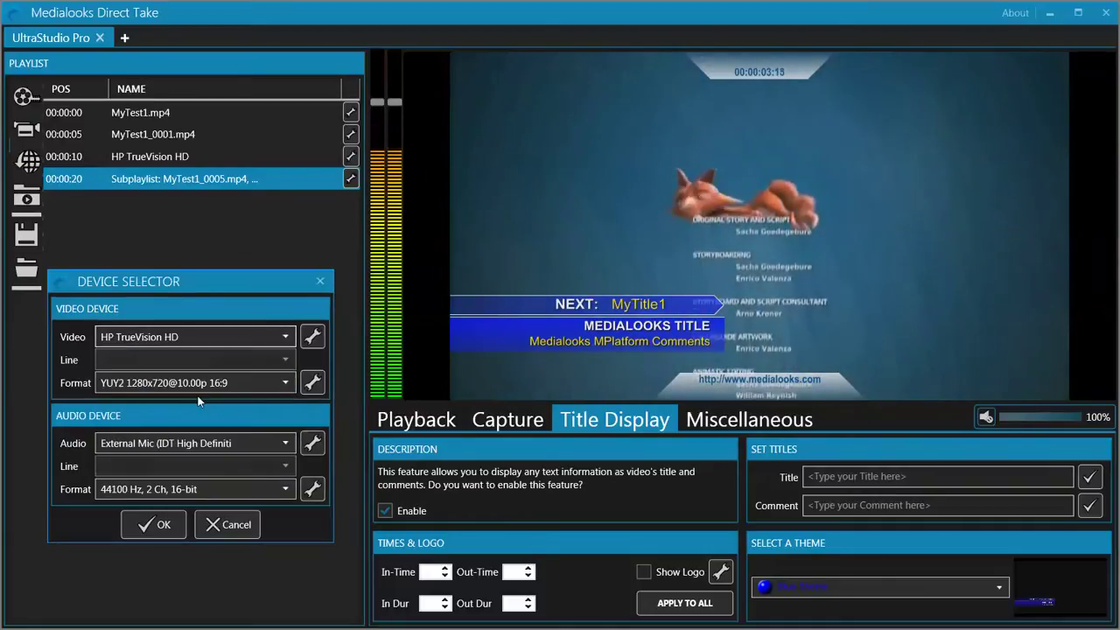
left_click(156, 524)
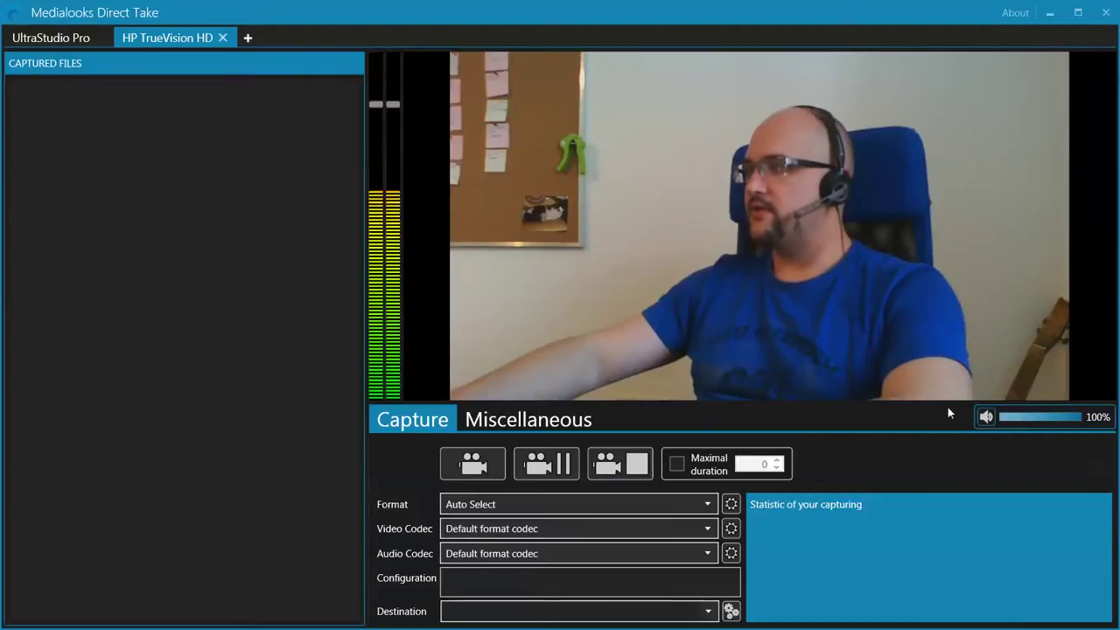
Mute the webcam preview and switch between tabs, ending on the UltraStudio Pro playlist
left_click(985, 417)
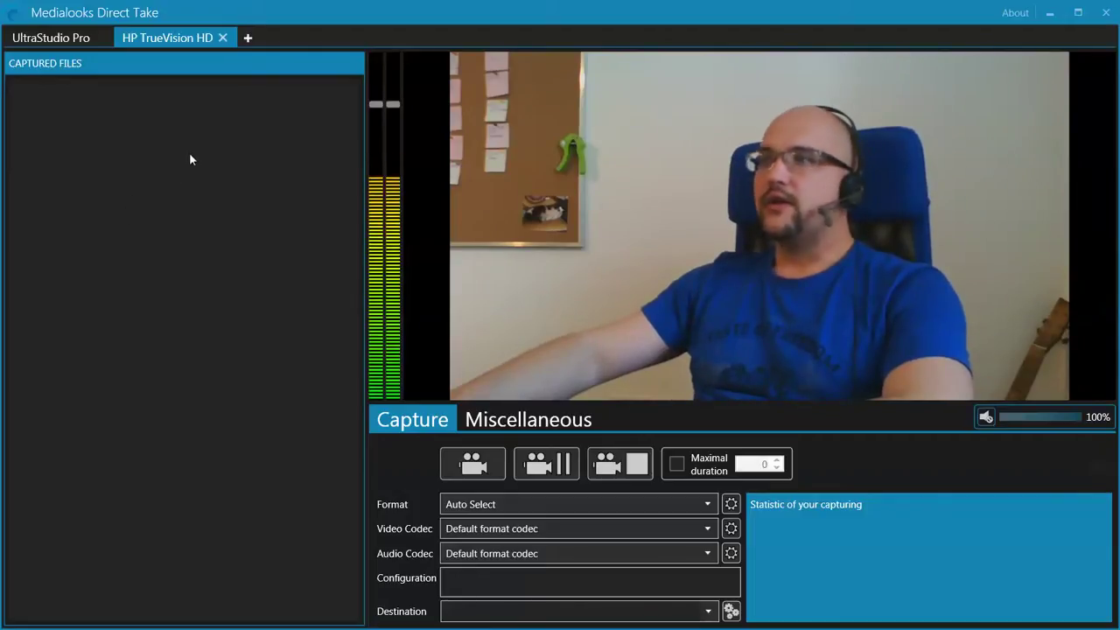
left_click(78, 38)
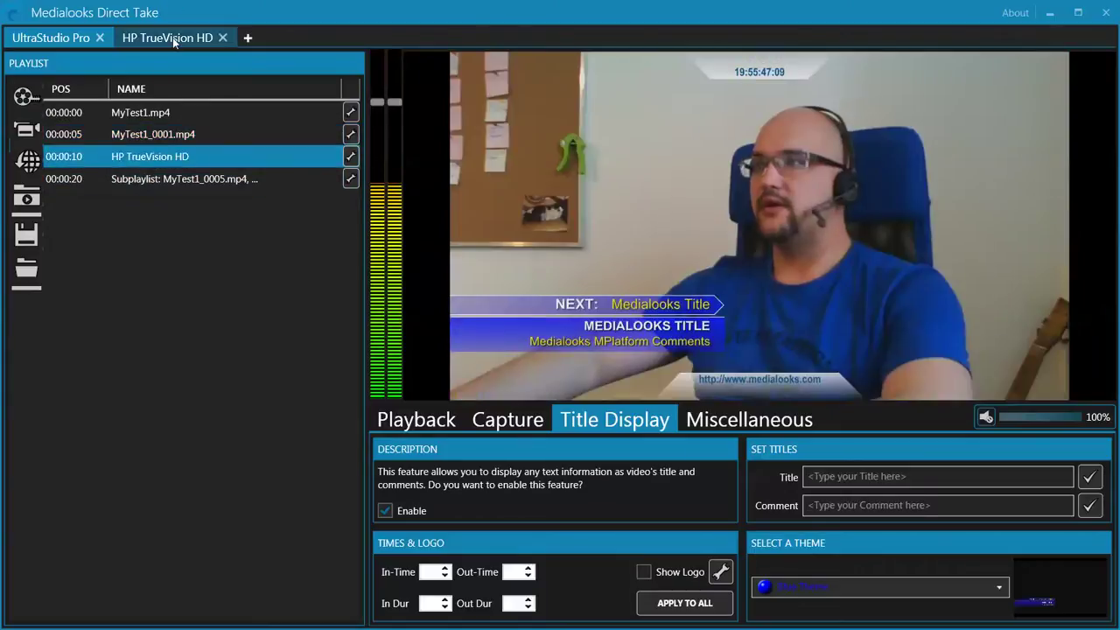
left_click(173, 38)
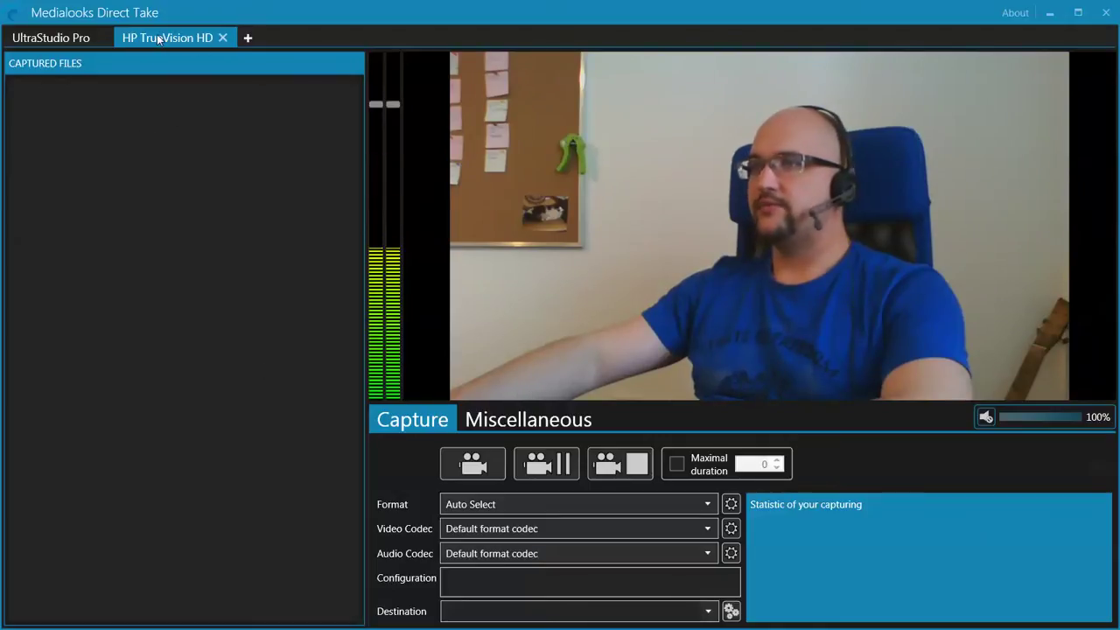
left_click(52, 38)
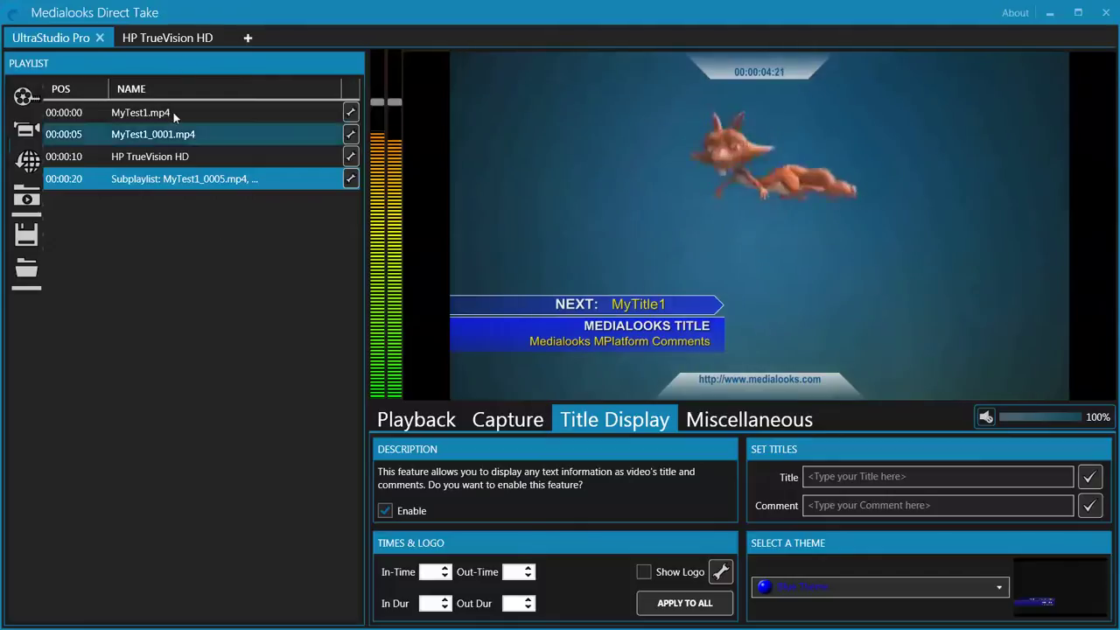
left_click(153, 38)
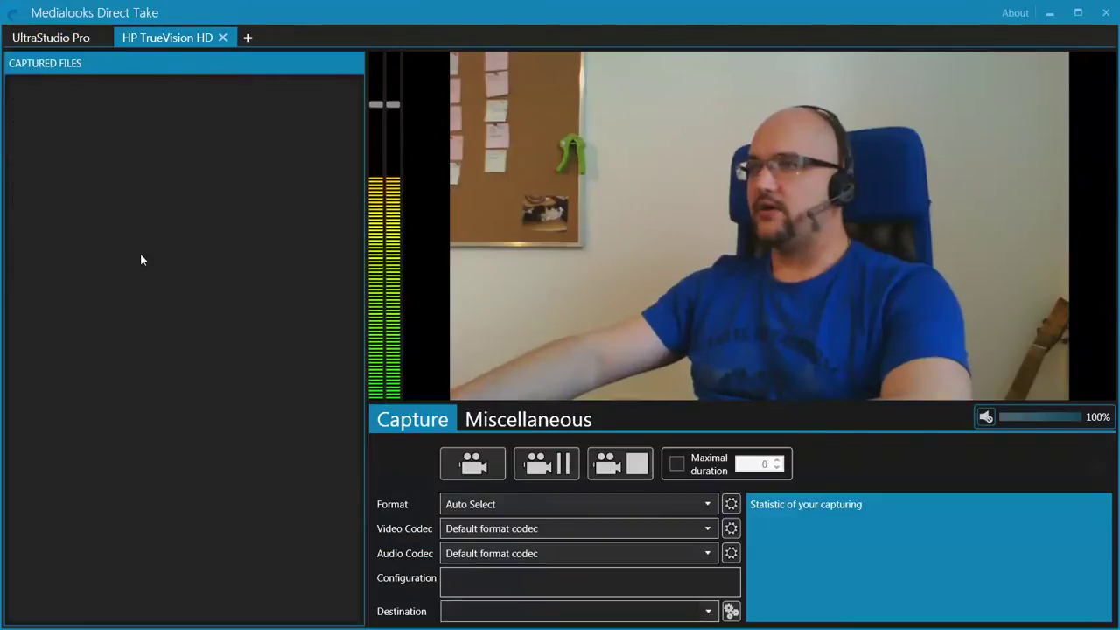
left_click(53, 37)
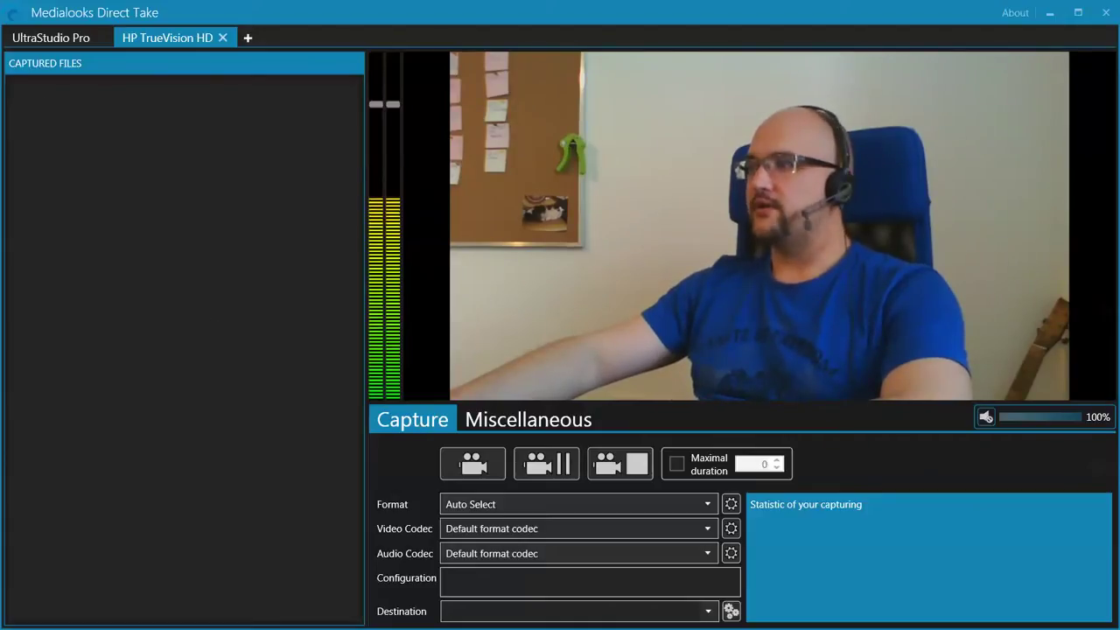
left_click(86, 38)
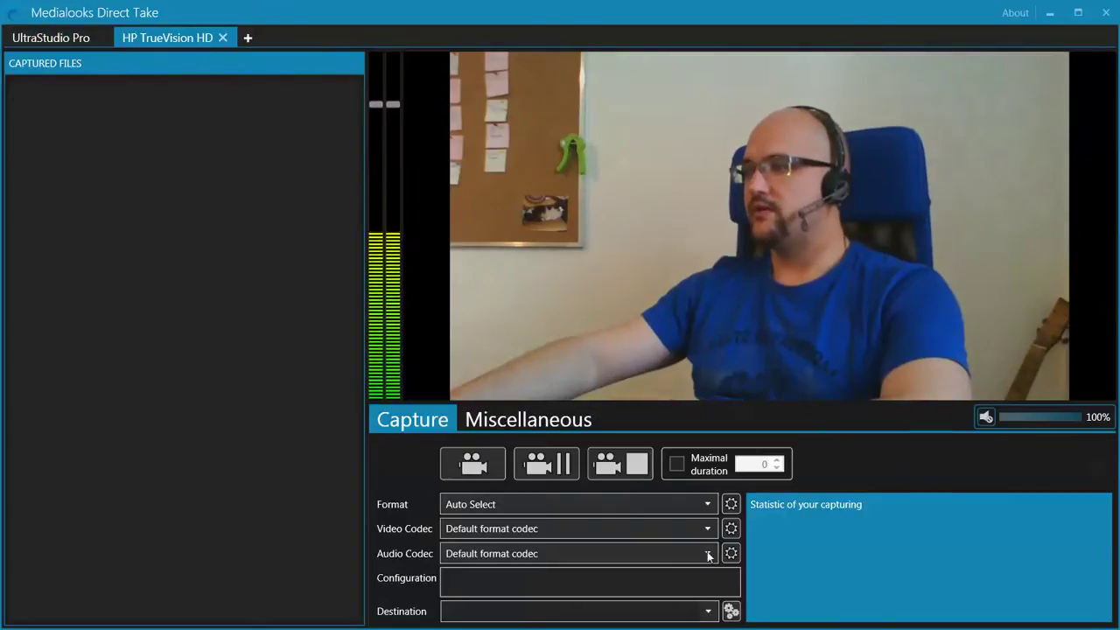
Record the webcam to MytestApp1333.mp4 with a maximal duration of 7 seconds per file
left_click(730, 611)
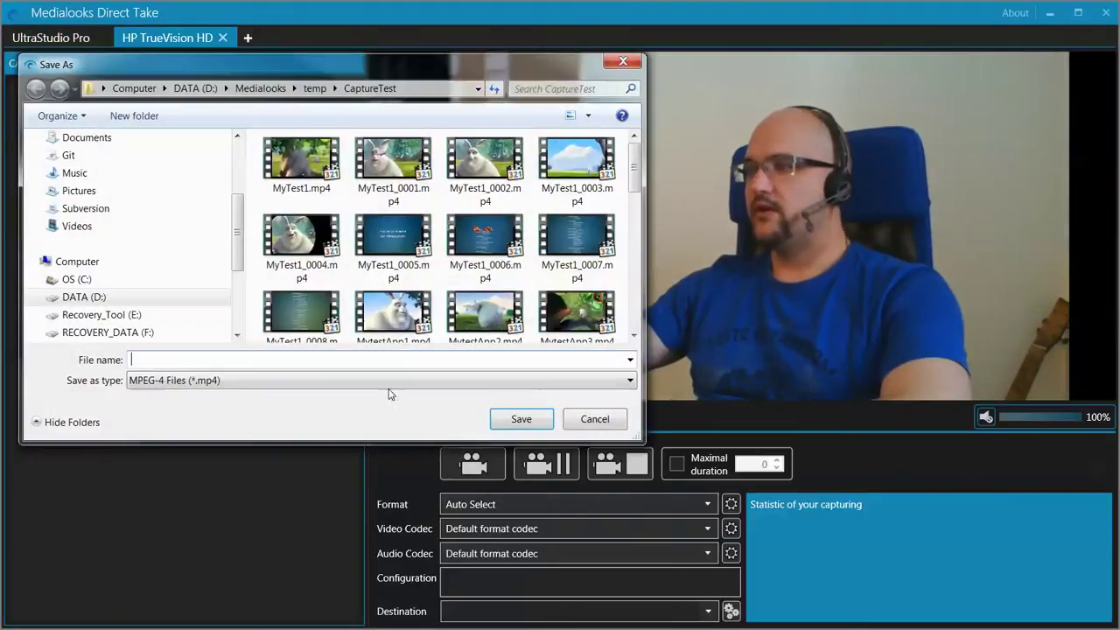
left_click(394, 315)
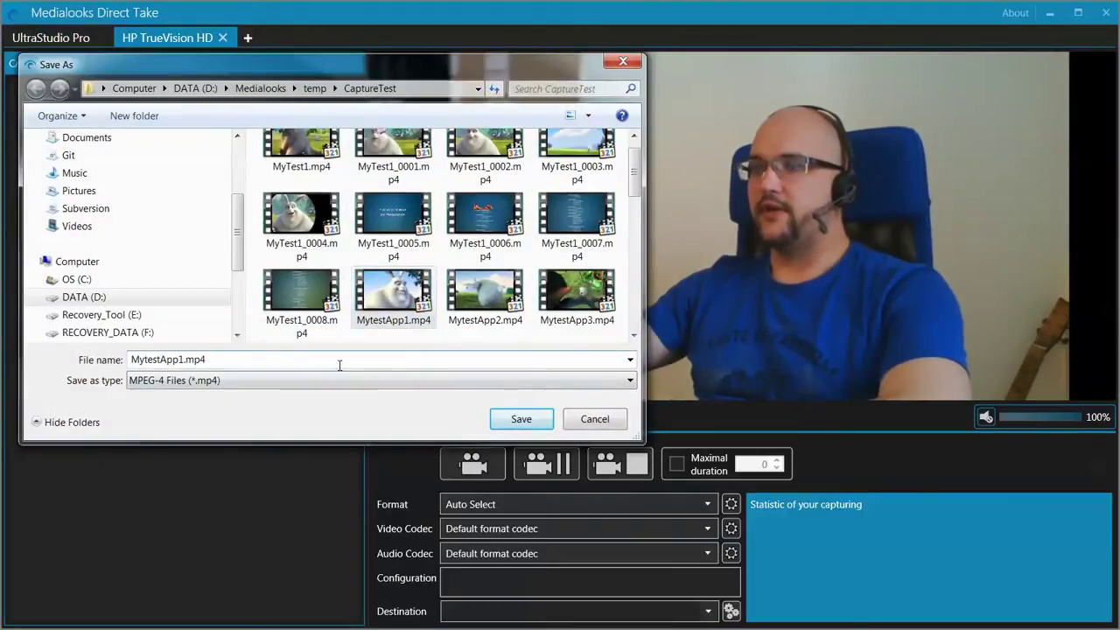
type("333")
left_click(521, 419)
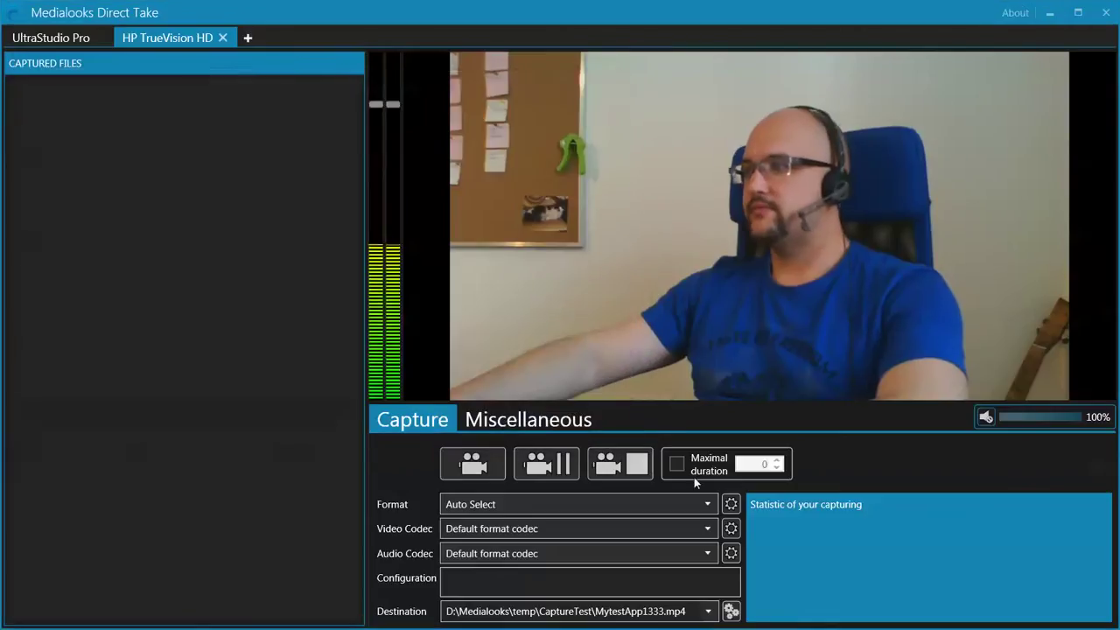
left_click(764, 463)
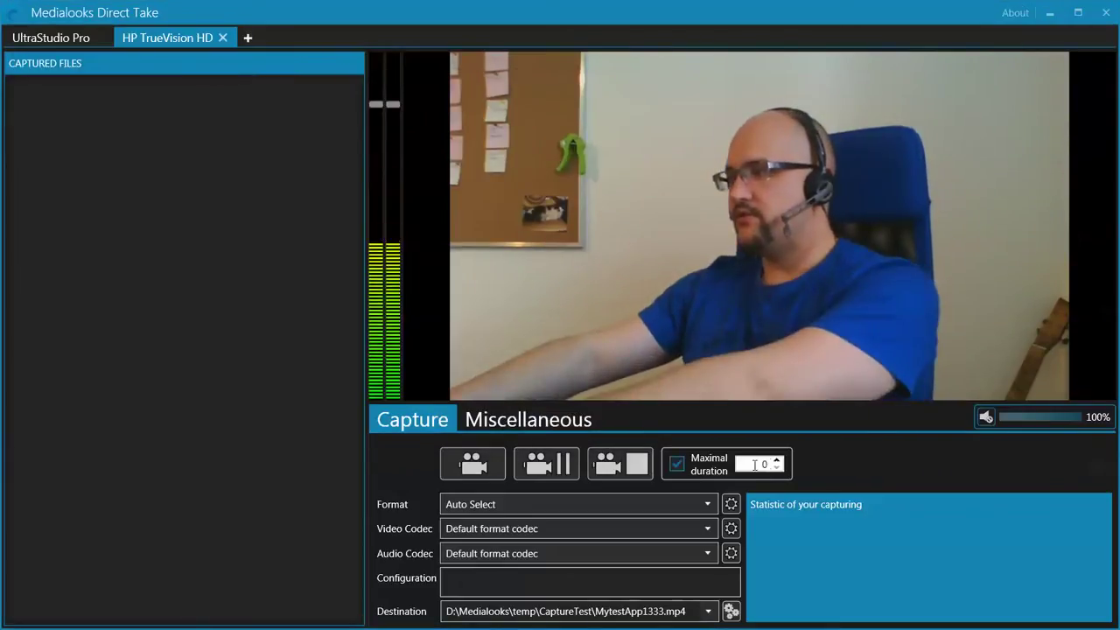
type("7")
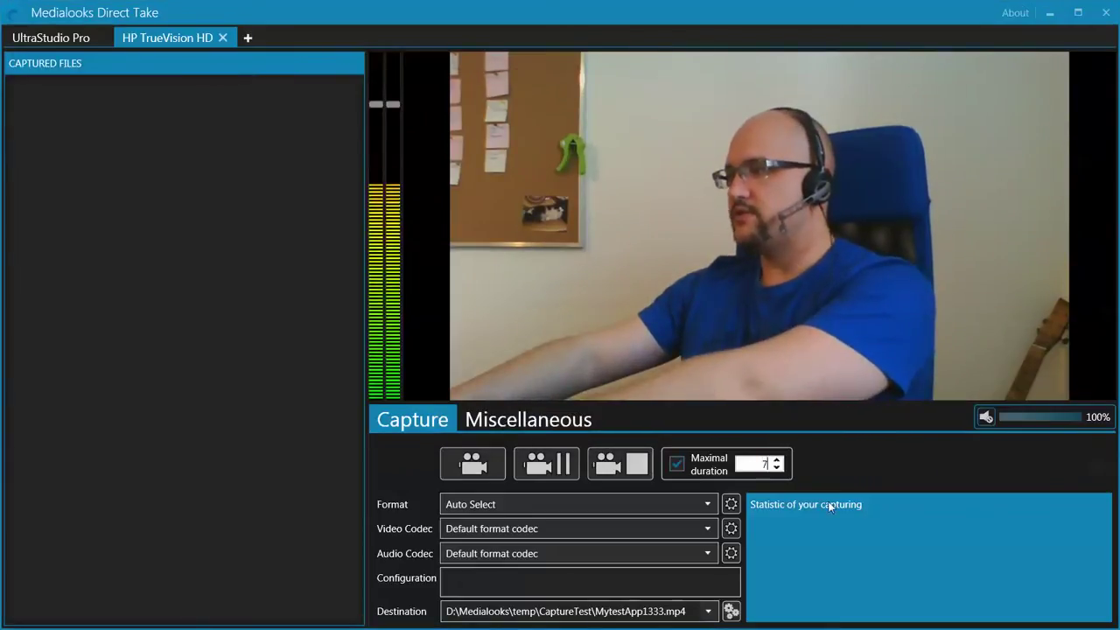
left_click(472, 464)
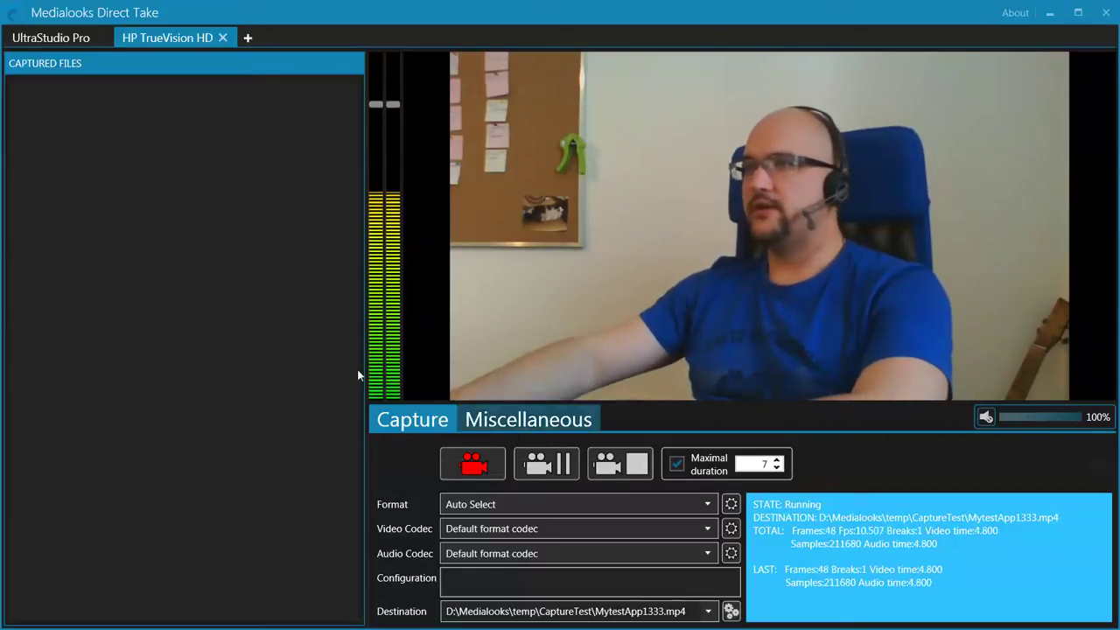
Switch between tabs, ending on the UltraStudio Pro playlist
left_click(71, 40)
left_click(145, 39)
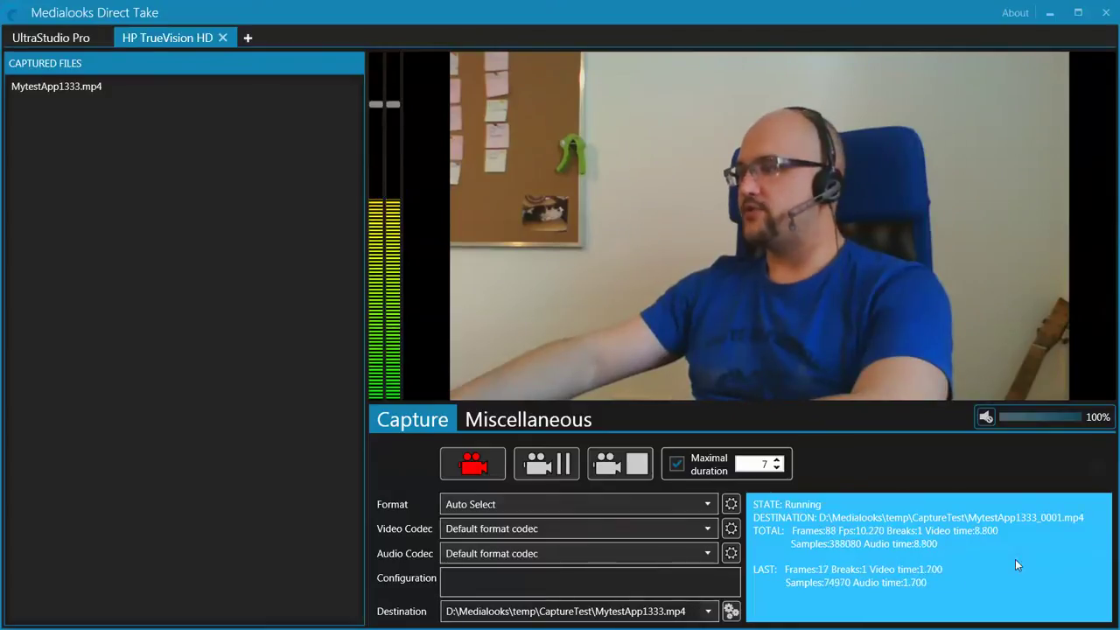
left_click(50, 38)
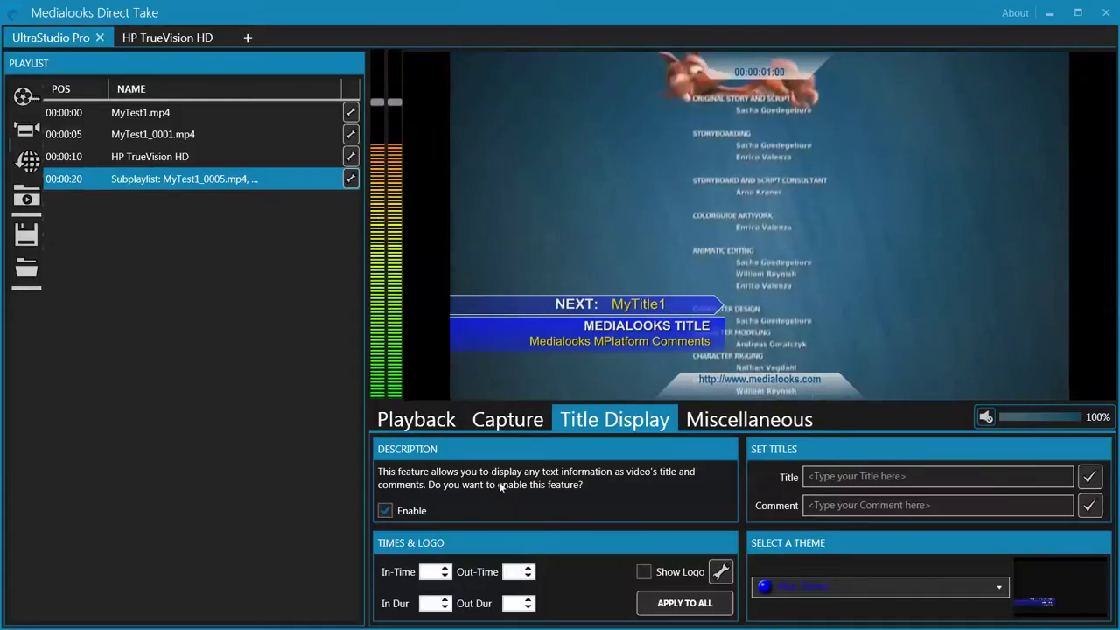
Record the UltraStudio Pro output to MytestAppr43.mp4, then return to the webcam capture tab
left_click(516, 424)
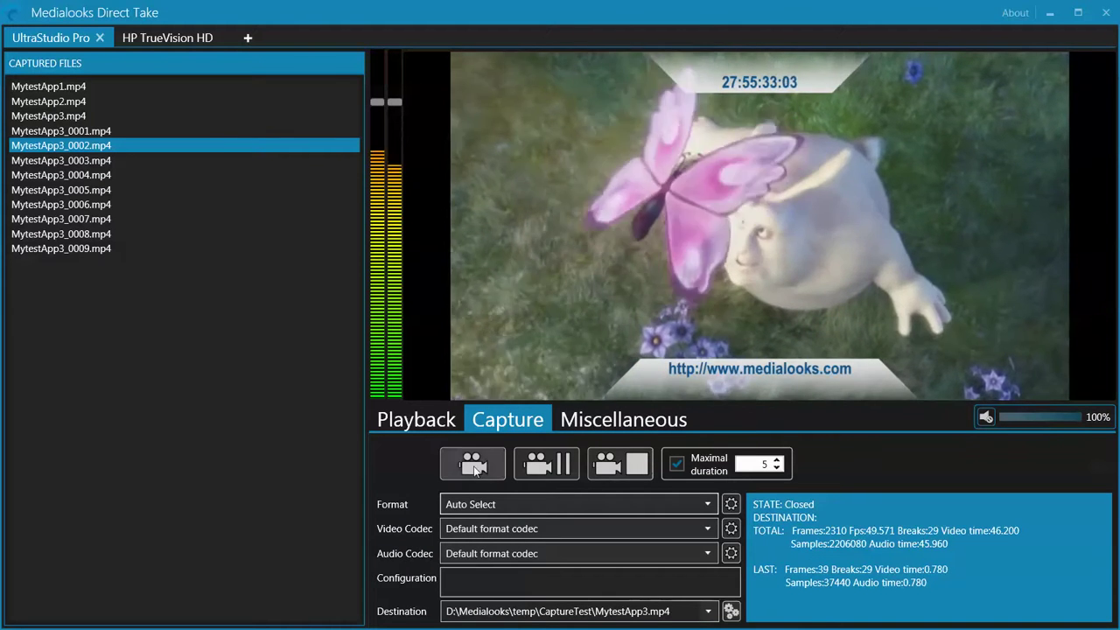
left_click(649, 611)
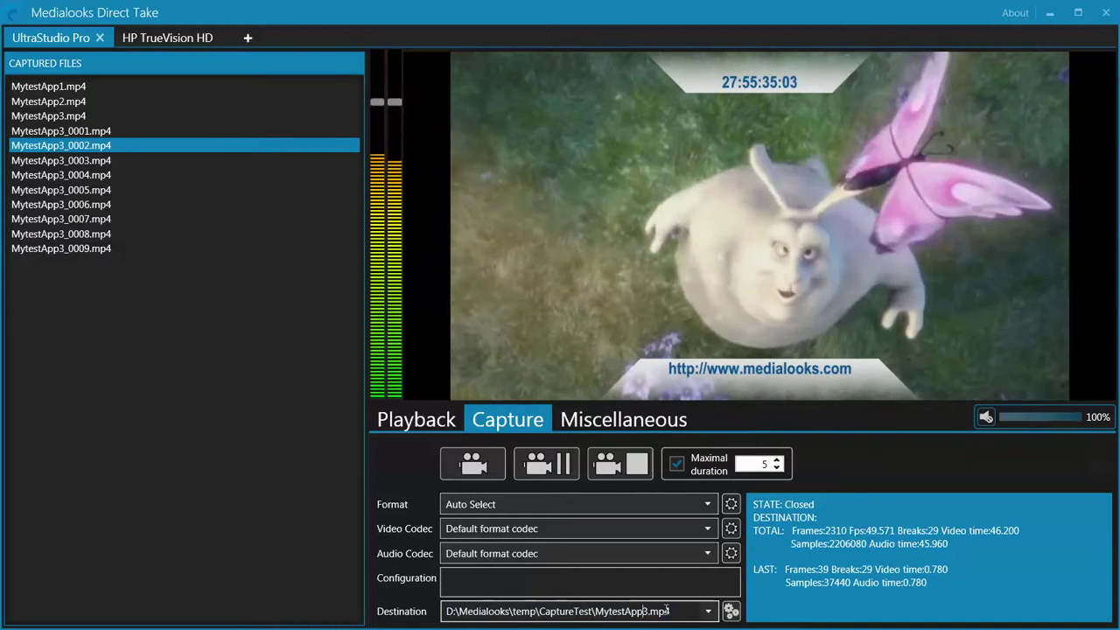
type("r4")
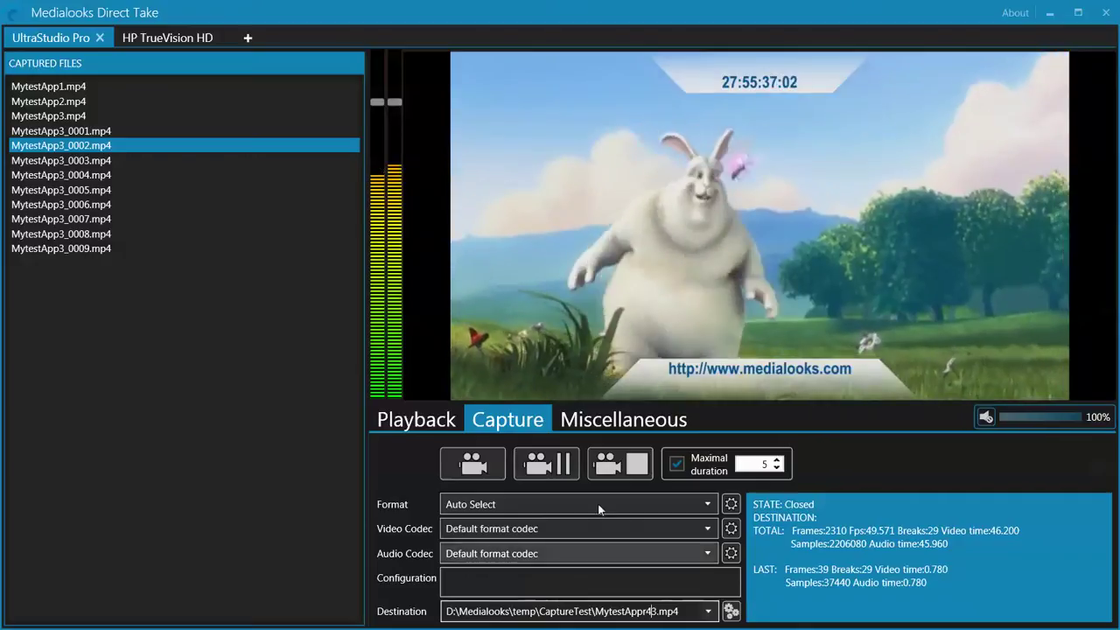
left_click(472, 463)
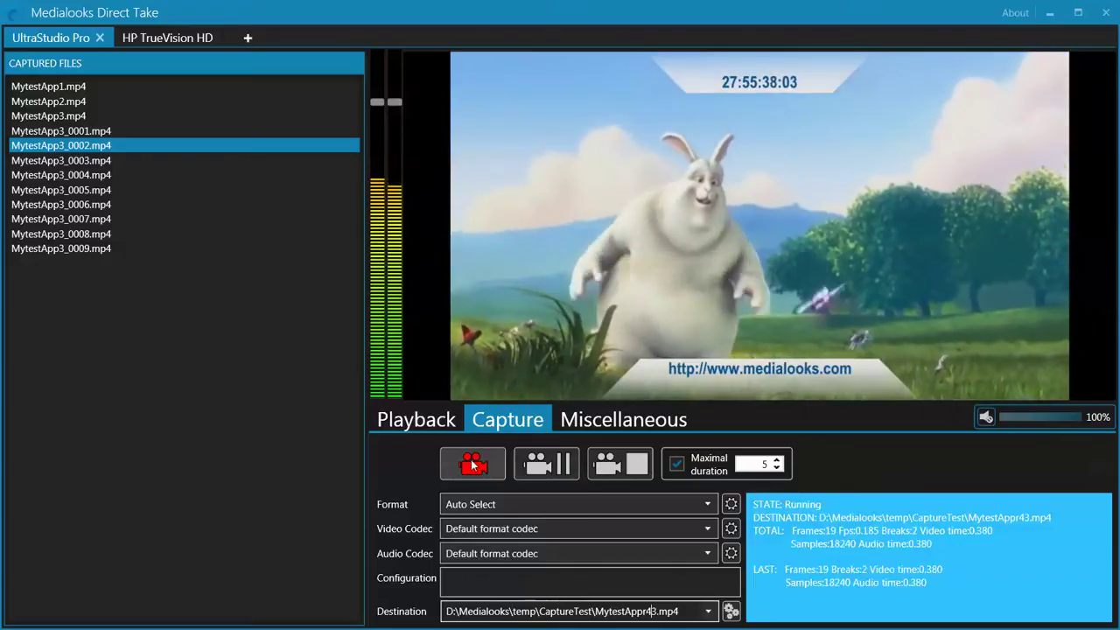
left_click(167, 38)
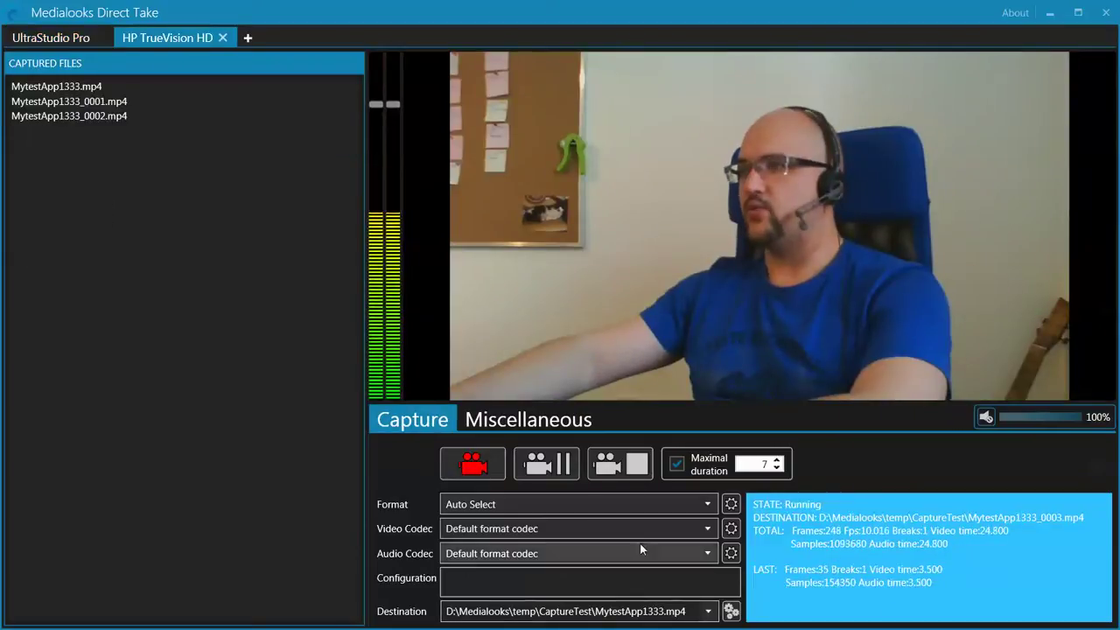